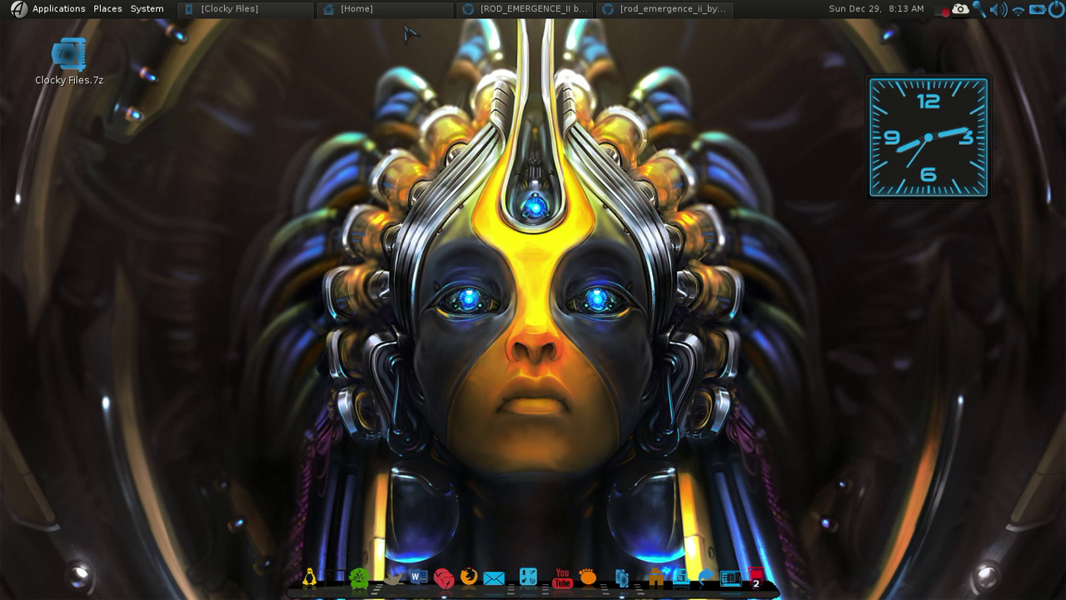
{"action": "left_click", "coordinate": [108, 9]}
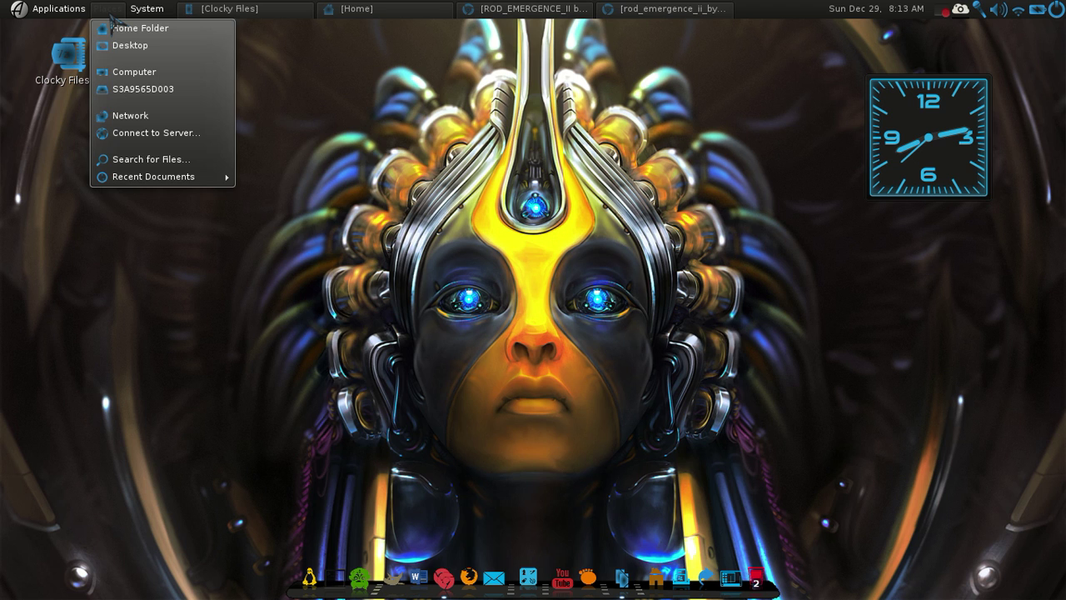
{"action": "left_click", "coordinate": [770, 291]}
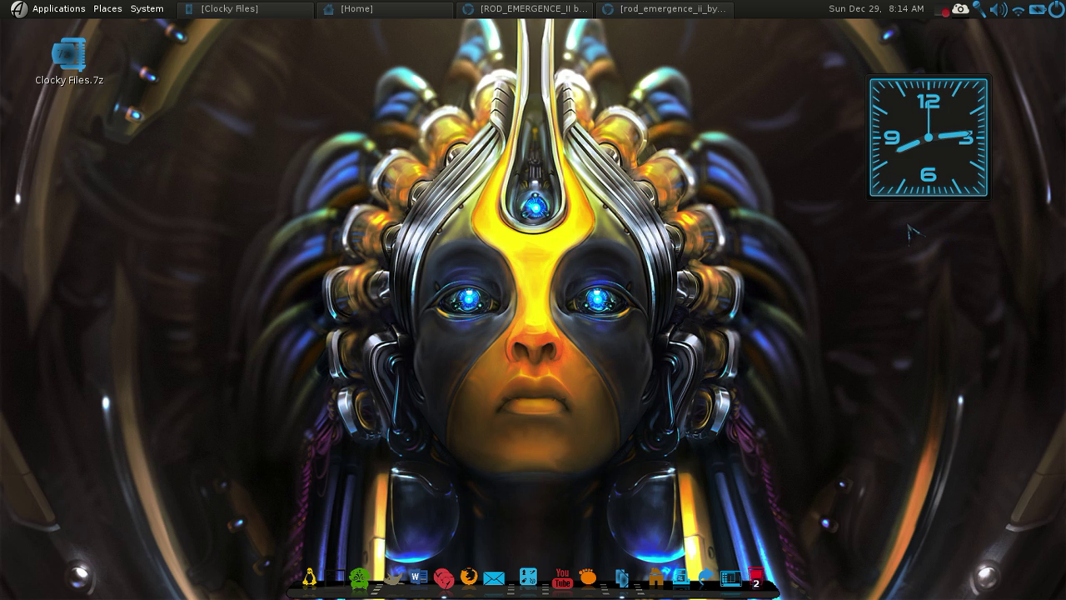
- Extract the Clocky Files folder from the Clocky Files.7z archive to the Desktop and close the archive
{"action": "left_click", "coordinate": [71, 77]}
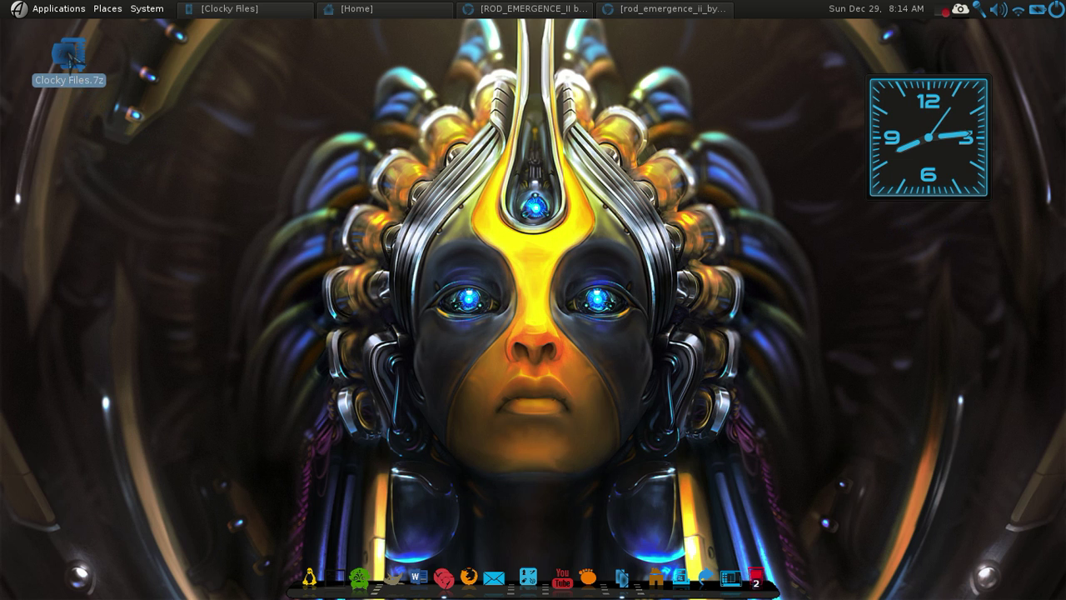
{"action": "double_click", "coordinate": [71, 58]}
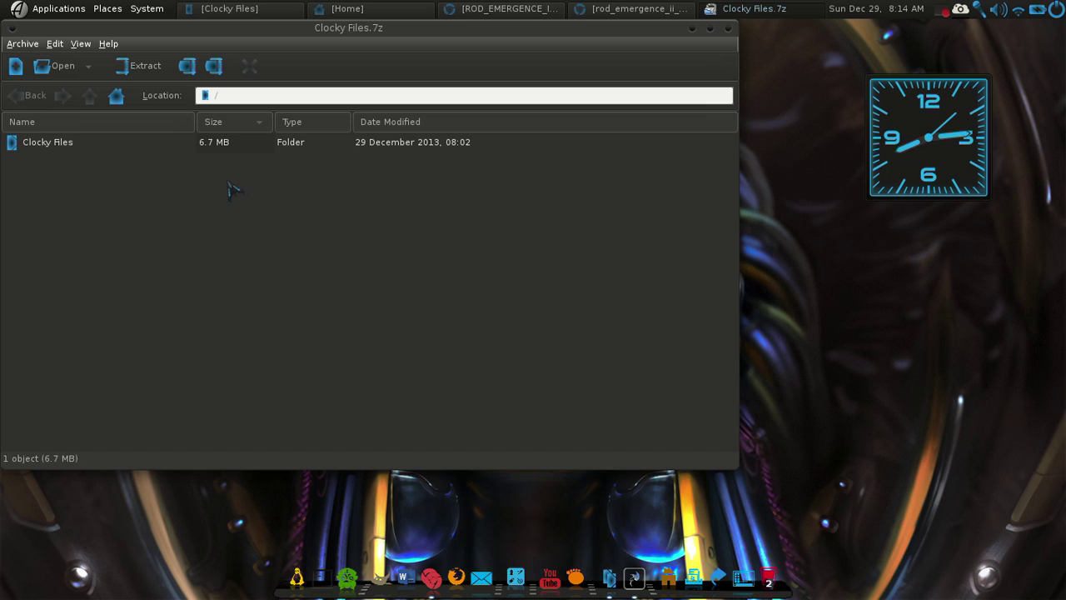
{"action": "left_click", "coordinate": [152, 147]}
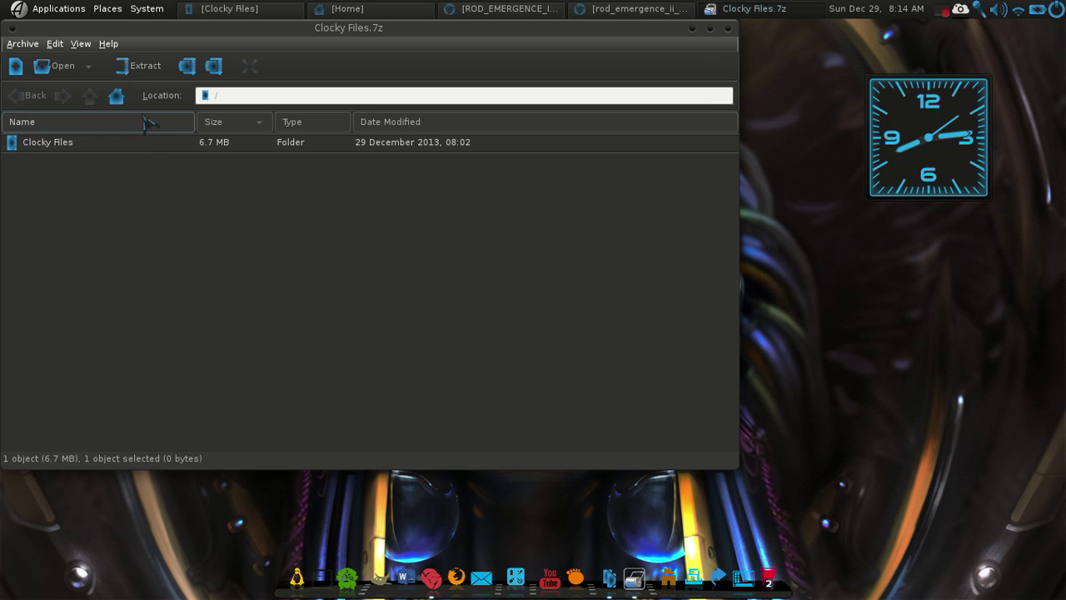
{"action": "left_click", "coordinate": [149, 68]}
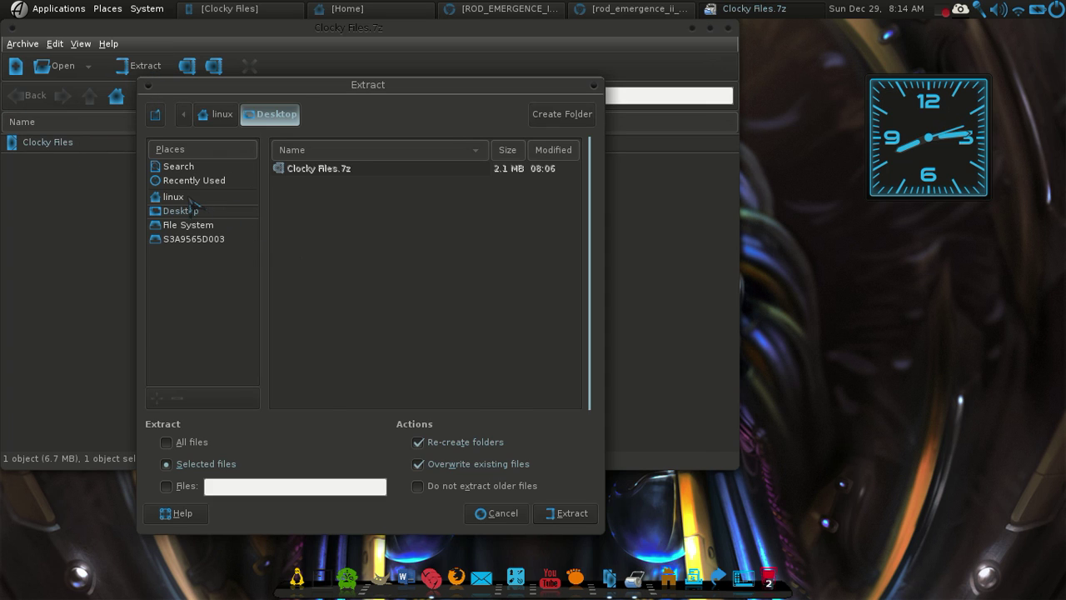
{"action": "left_click", "coordinate": [192, 199]}
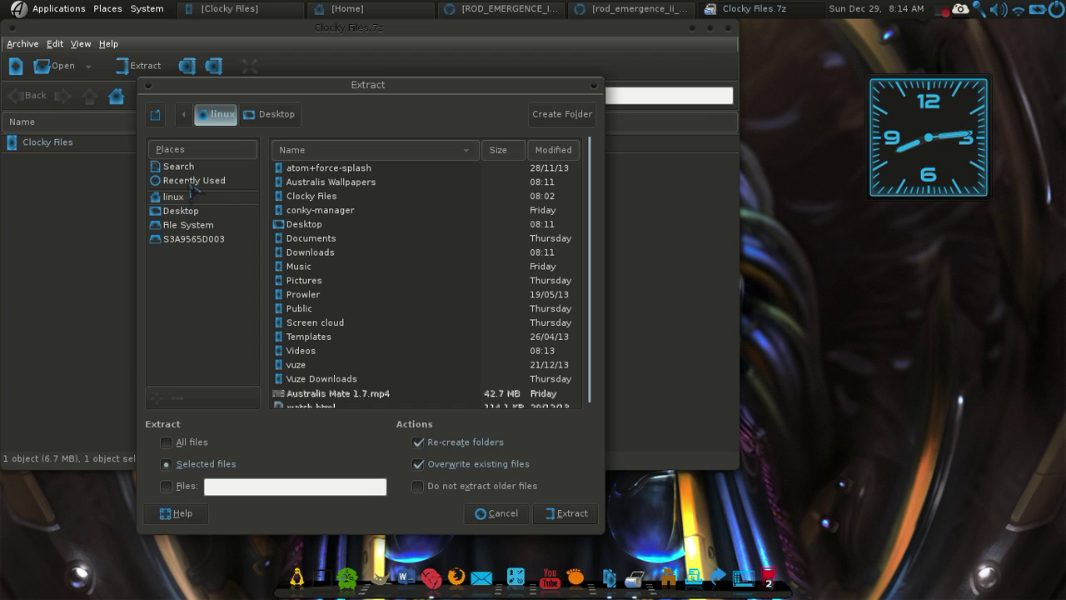
{"action": "left_click", "coordinate": [175, 213]}
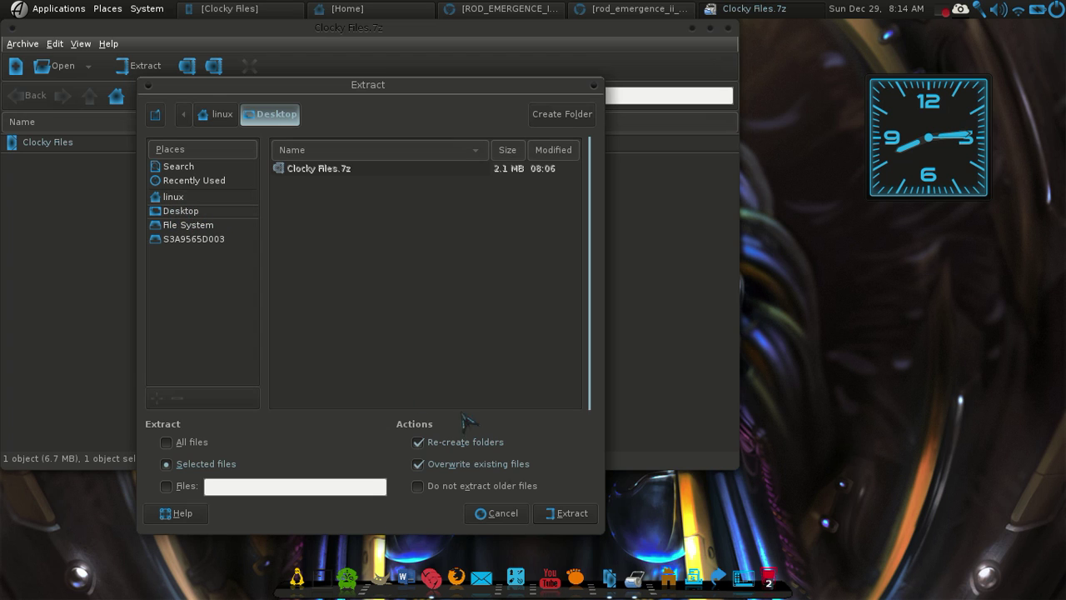
{"action": "left_click", "coordinate": [573, 514]}
{"action": "left_click", "coordinate": [493, 318]}
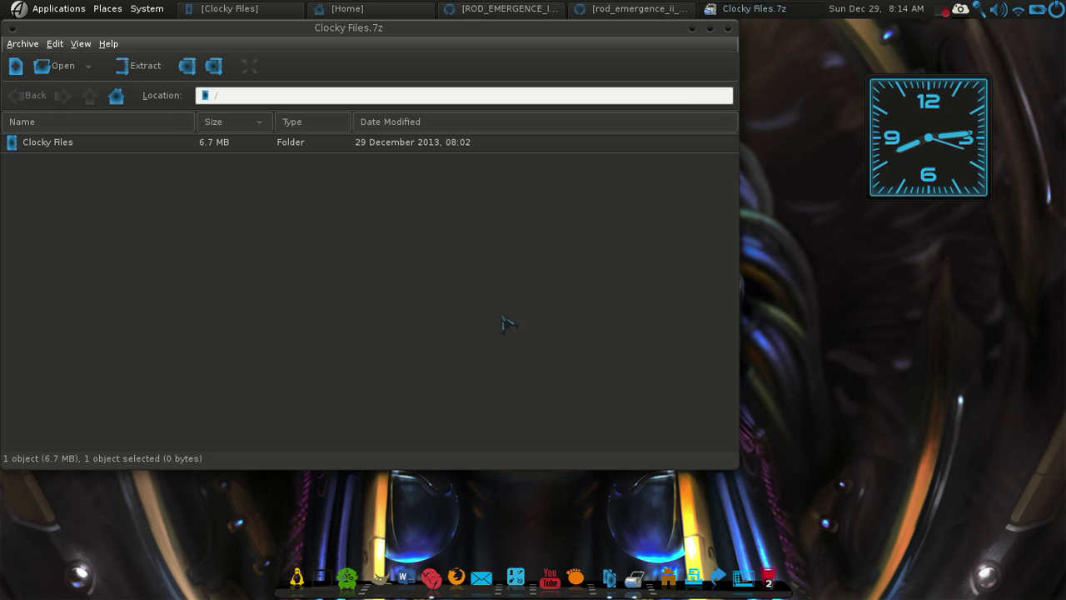
{"action": "left_click", "coordinate": [728, 28]}
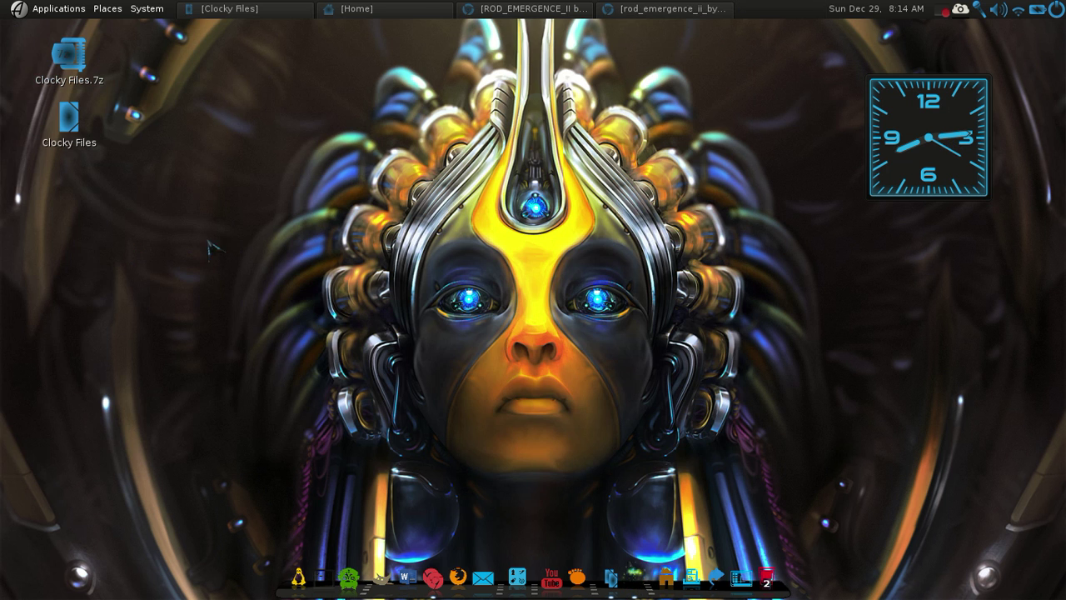
- Open the extracted Clocky Files folder on the desktop and look through its theme folders and files
{"action": "left_click", "coordinate": [73, 130]}
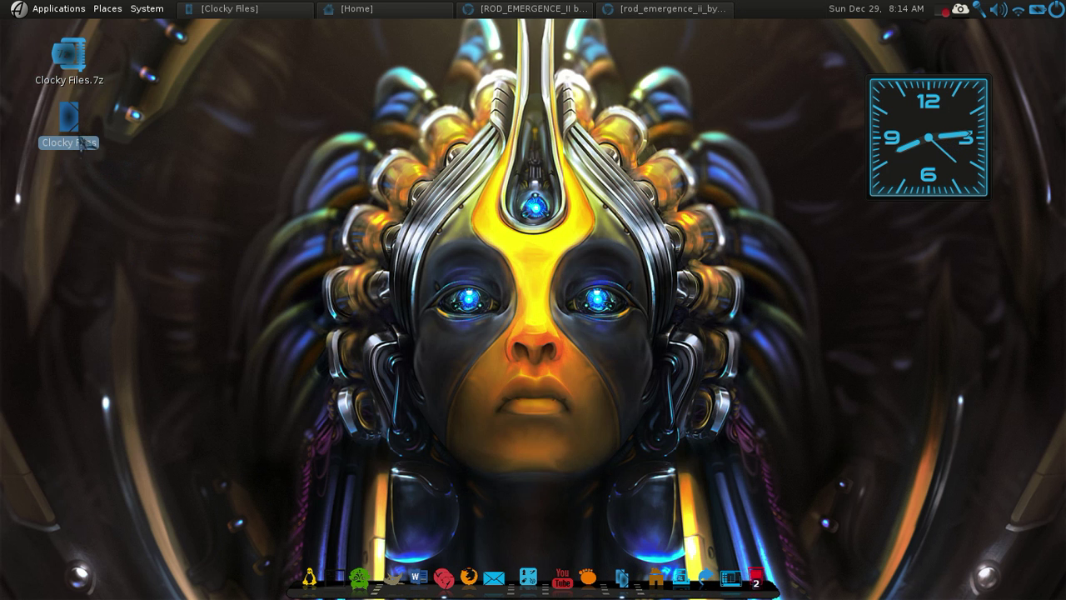
{"action": "double_click", "coordinate": [80, 133]}
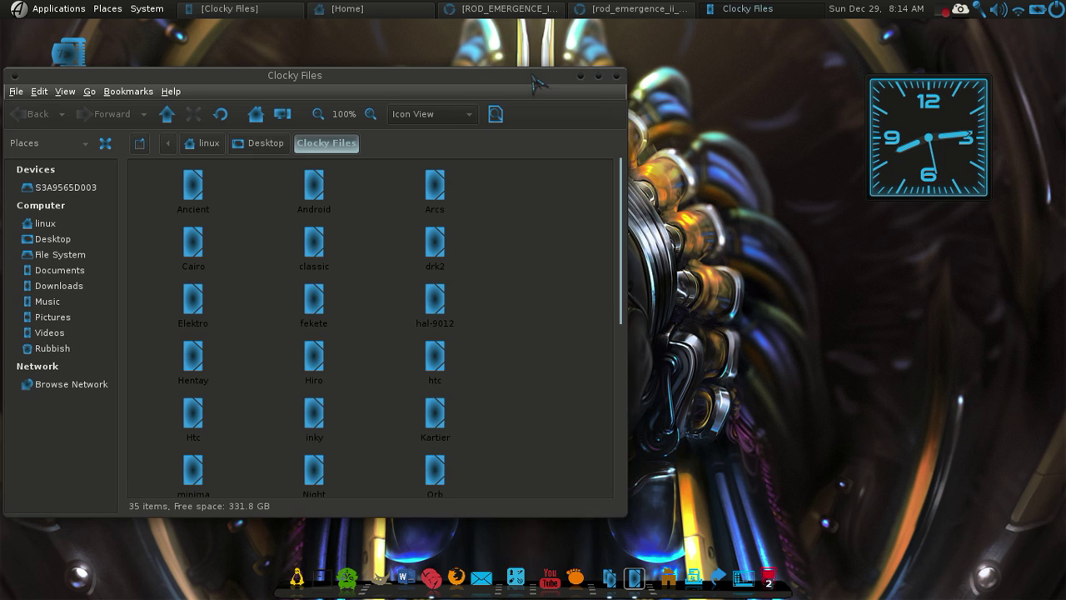
{"action": "left_click_drag", "start_coordinate": [541, 76], "coordinate": [549, 81]}
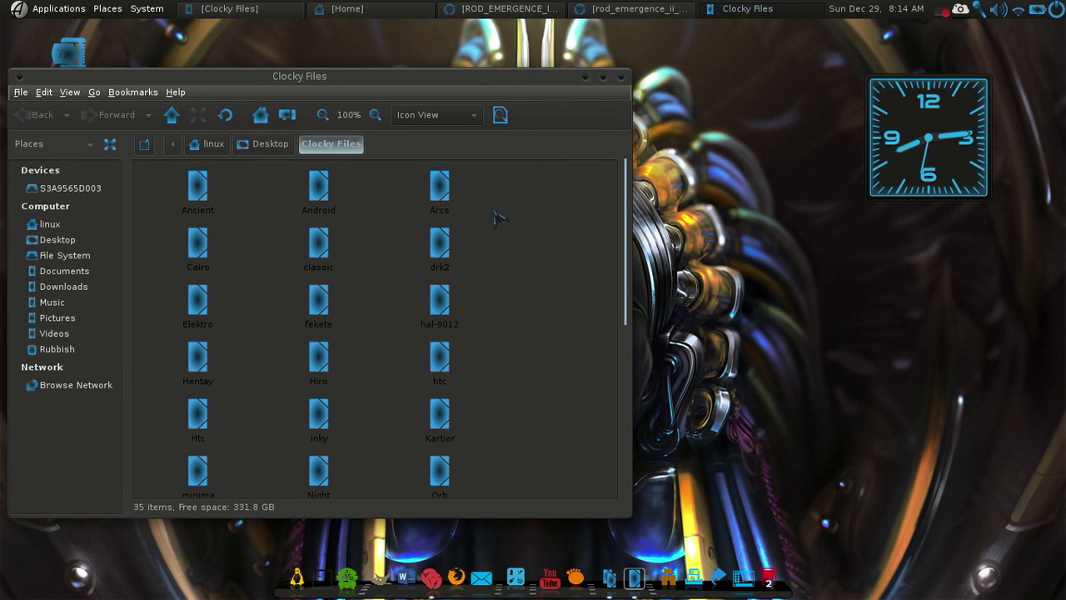
{"action": "scroll", "coordinate": [500, 212], "scroll_direction": "down", "scroll_amount": 8}
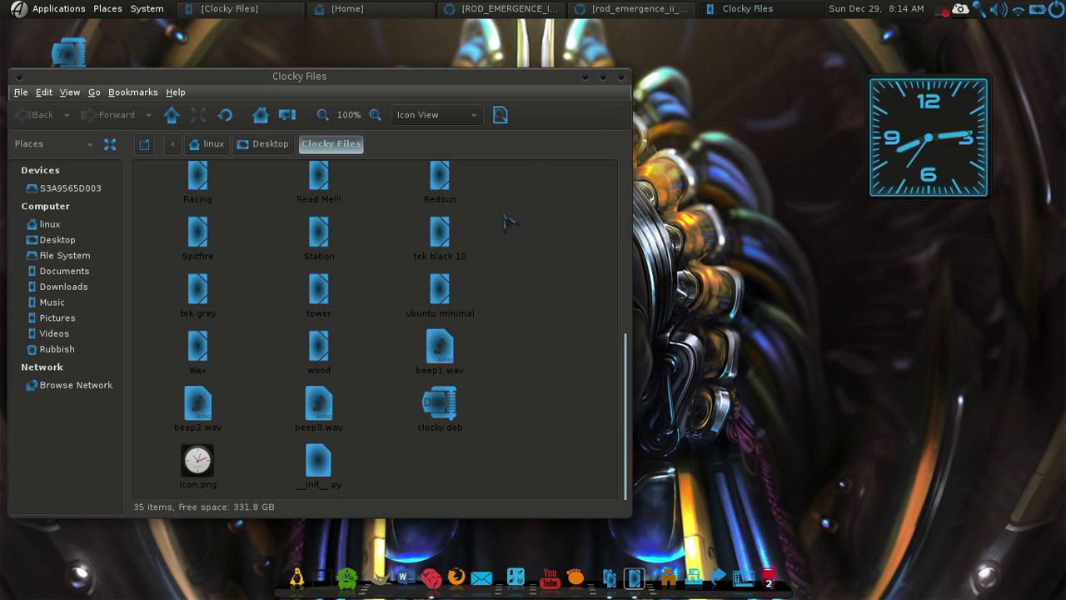
{"action": "scroll", "coordinate": [508, 220], "scroll_direction": "up", "scroll_amount": 1}
{"action": "scroll", "coordinate": [508, 221], "scroll_direction": "up", "scroll_amount": 5}
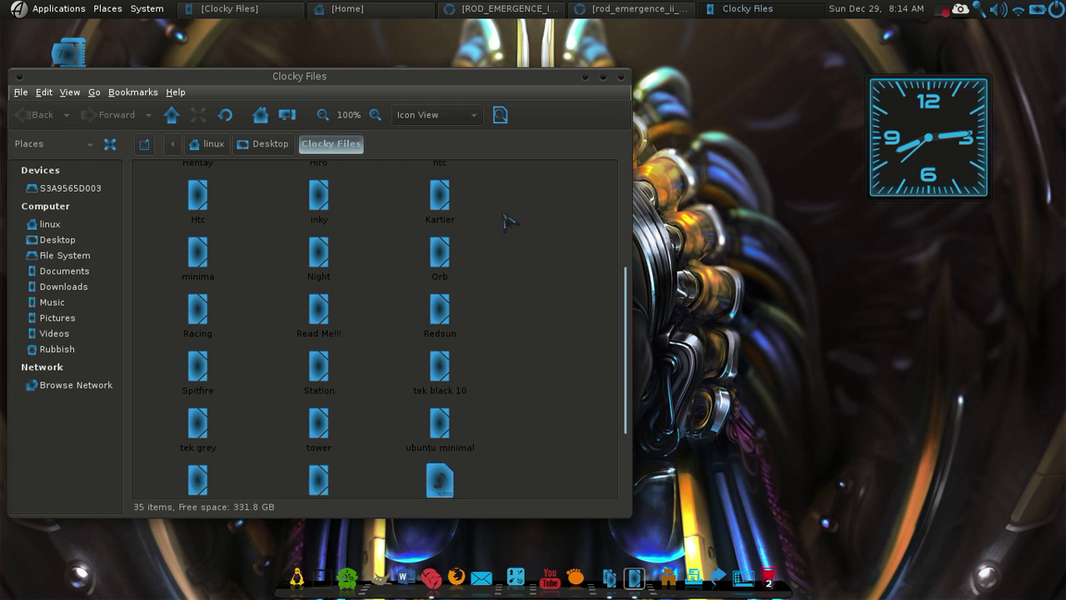
{"action": "scroll", "coordinate": [509, 221], "scroll_direction": "down", "scroll_amount": 2}
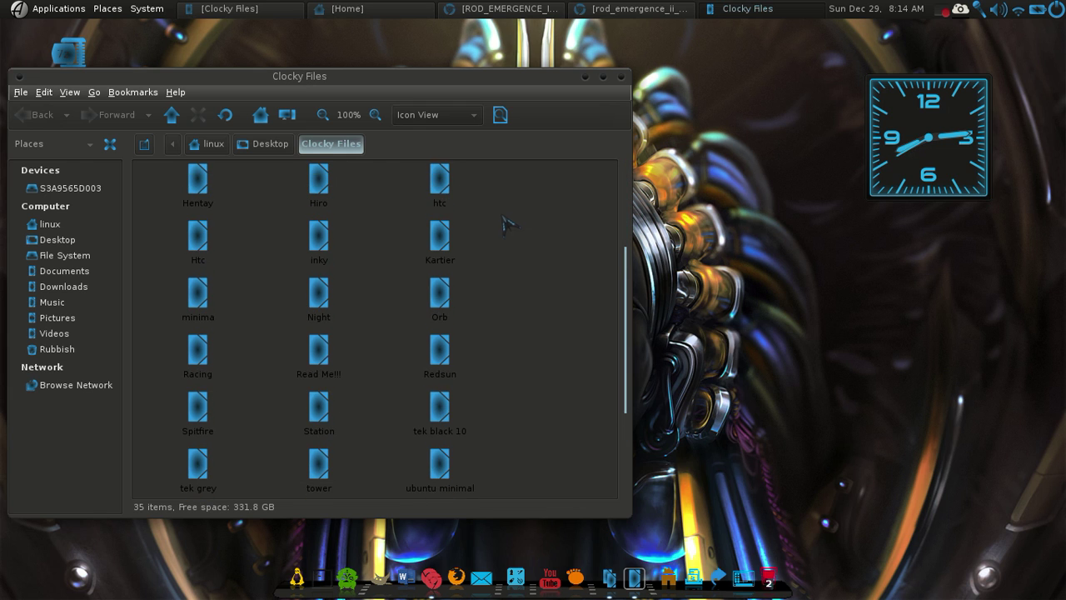
- View the Website info file inside the Read Me!!! folder and close it
{"action": "double_click", "coordinate": [320, 363]}
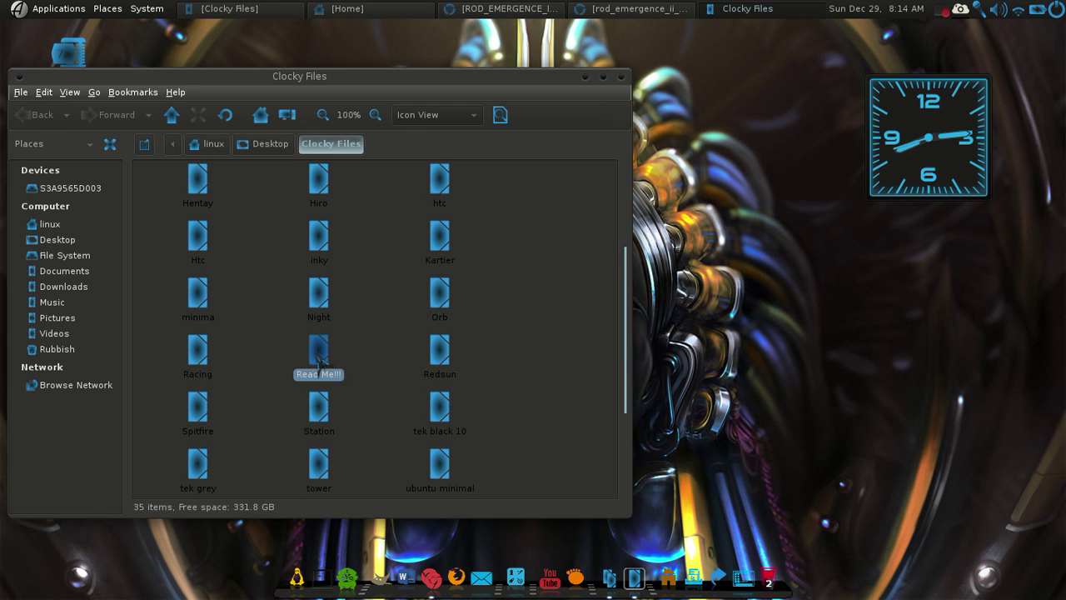
{"action": "left_click", "coordinate": [200, 199]}
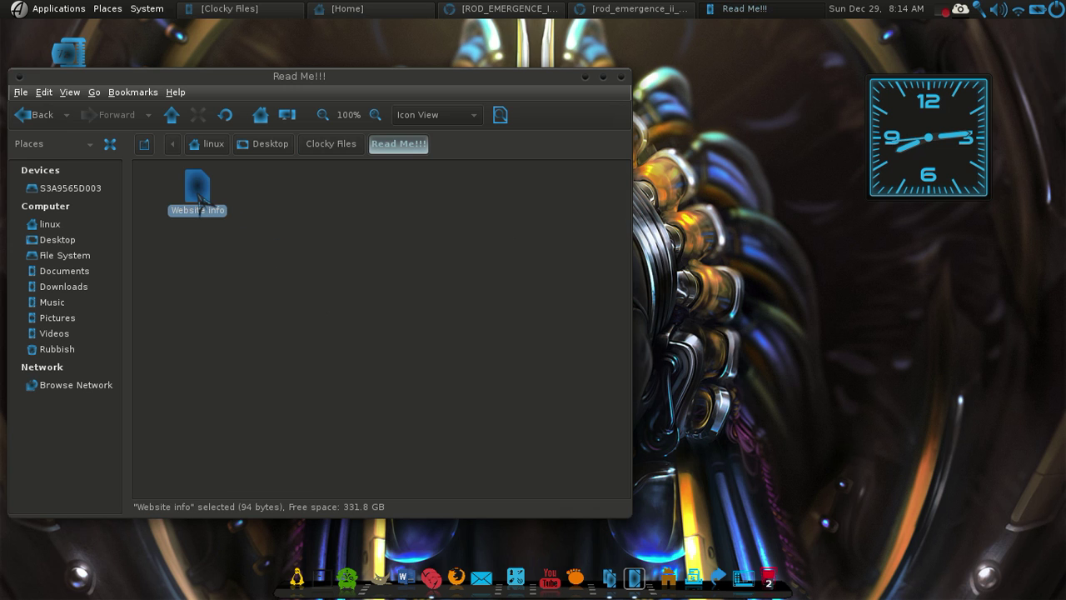
{"action": "double_click", "coordinate": [200, 198]}
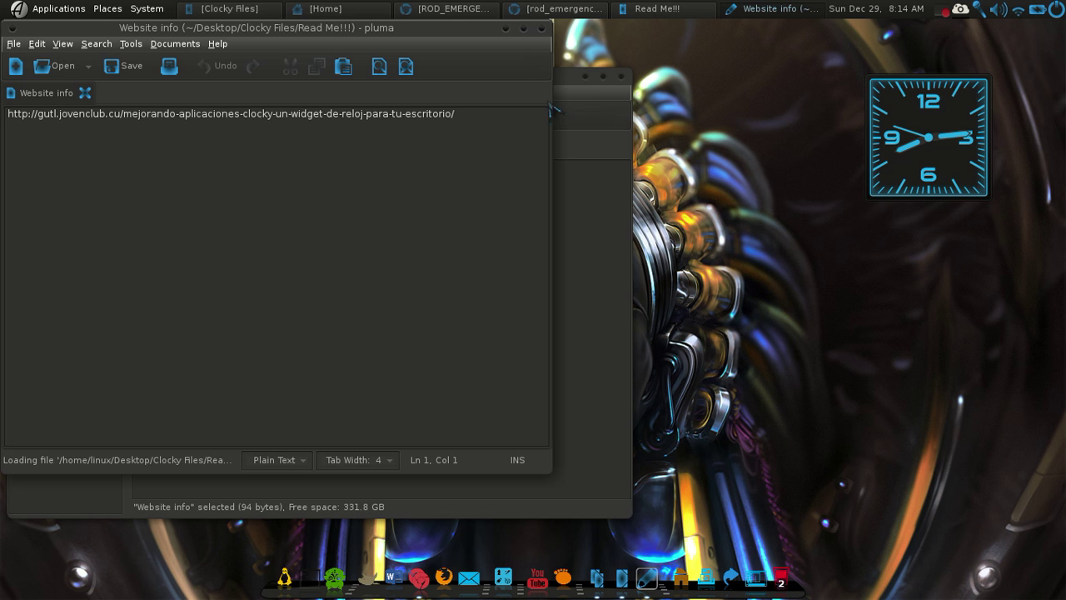
{"action": "left_click", "coordinate": [542, 28]}
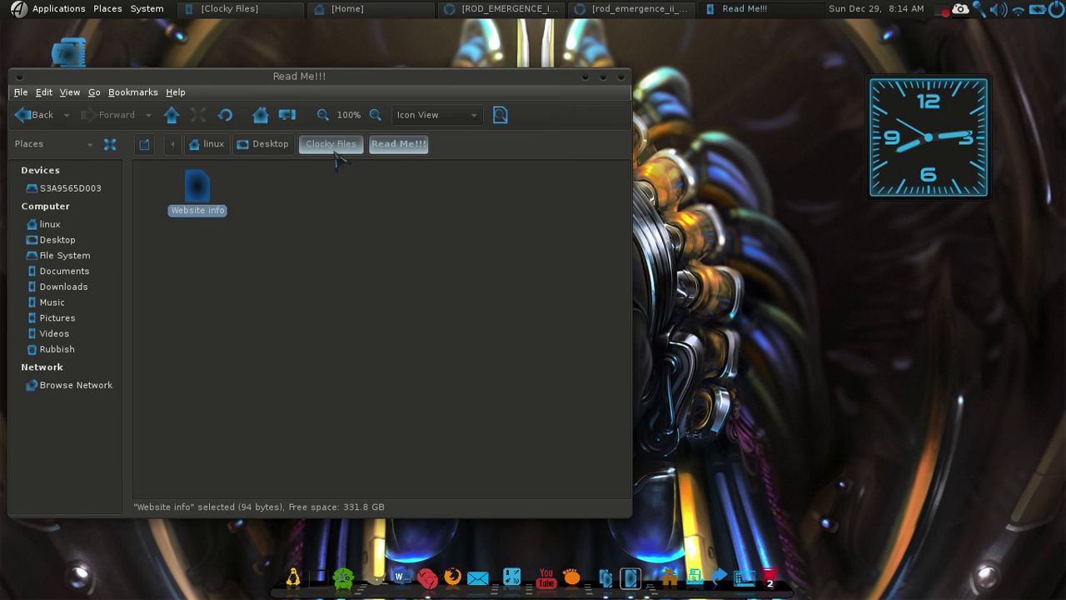
- Open clocky.deb from the Clocky Files folder in GDebi Package Installer, and close the installer and folder without installing
{"action": "left_click", "coordinate": [331, 143]}
{"action": "scroll", "coordinate": [440, 357], "scroll_direction": "down", "scroll_amount": 3}
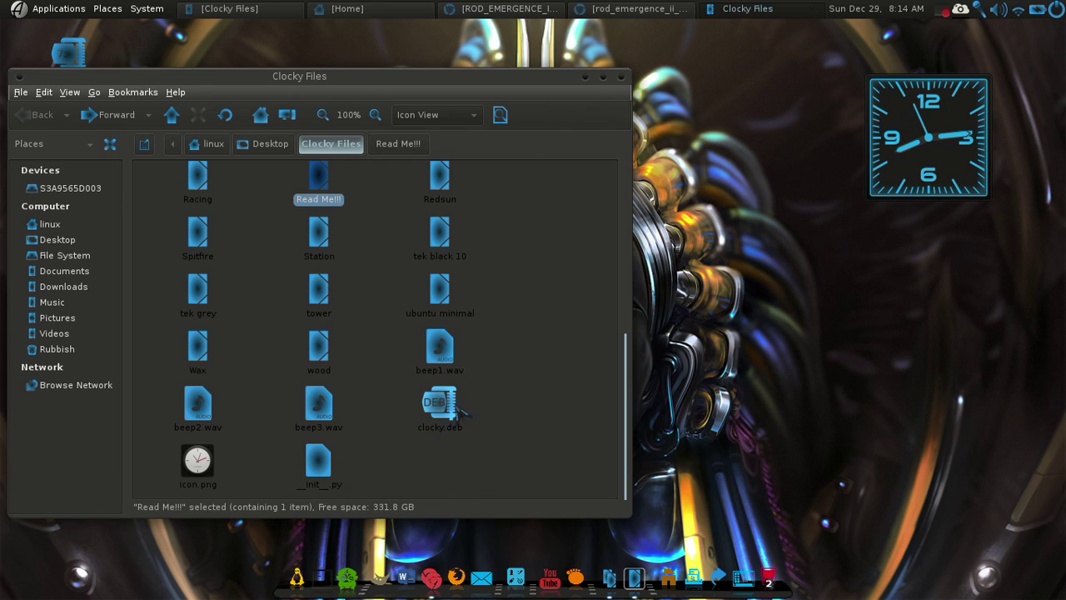
{"action": "right_click", "coordinate": [459, 410]}
{"action": "mouse_move", "coordinate": [514, 209]}
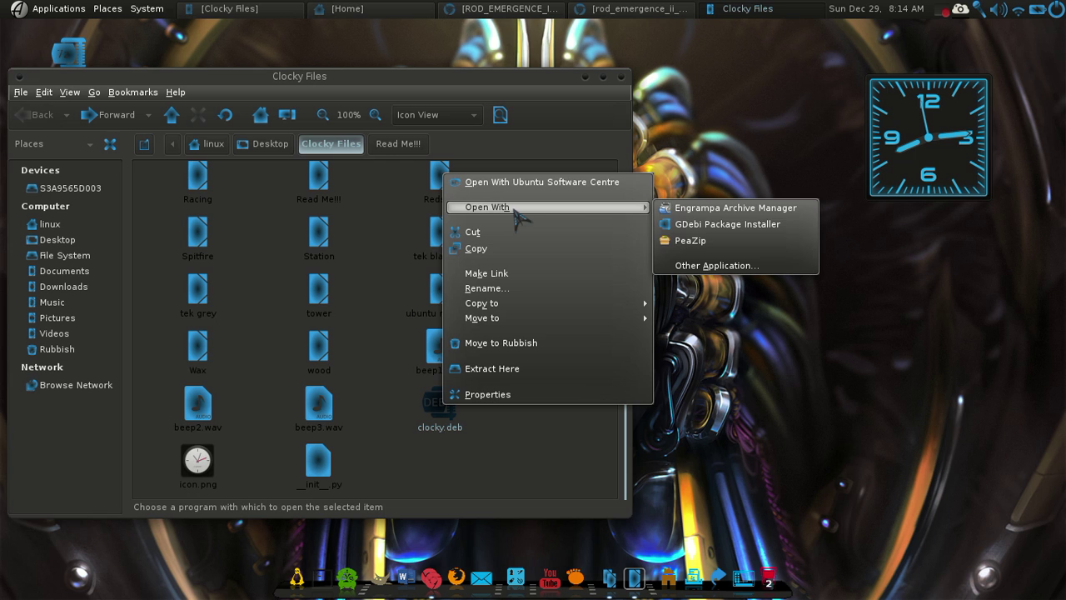
{"action": "left_click", "coordinate": [727, 224]}
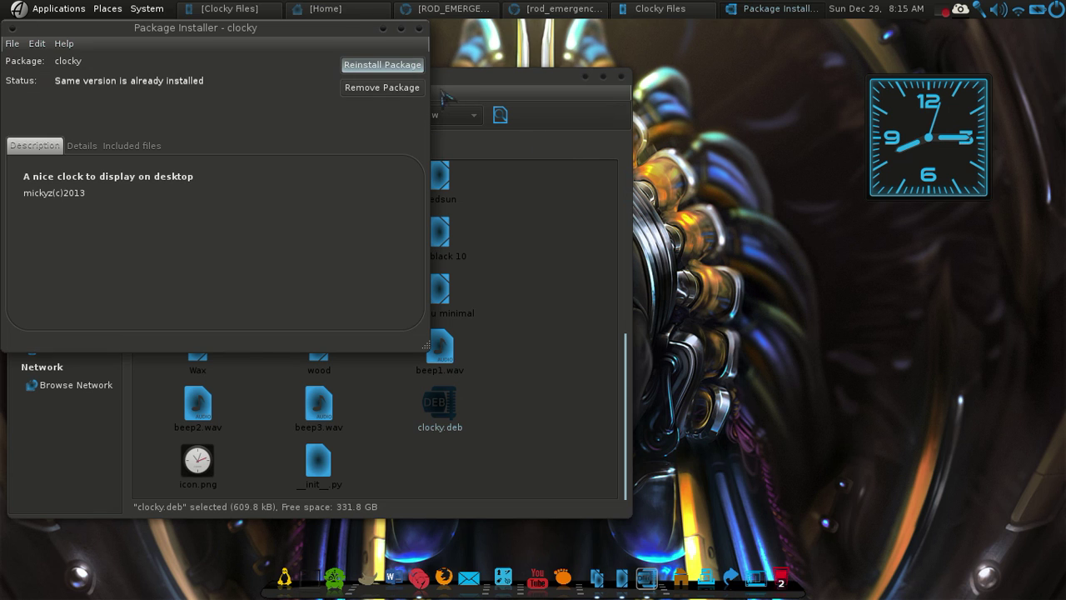
{"action": "left_click", "coordinate": [419, 27]}
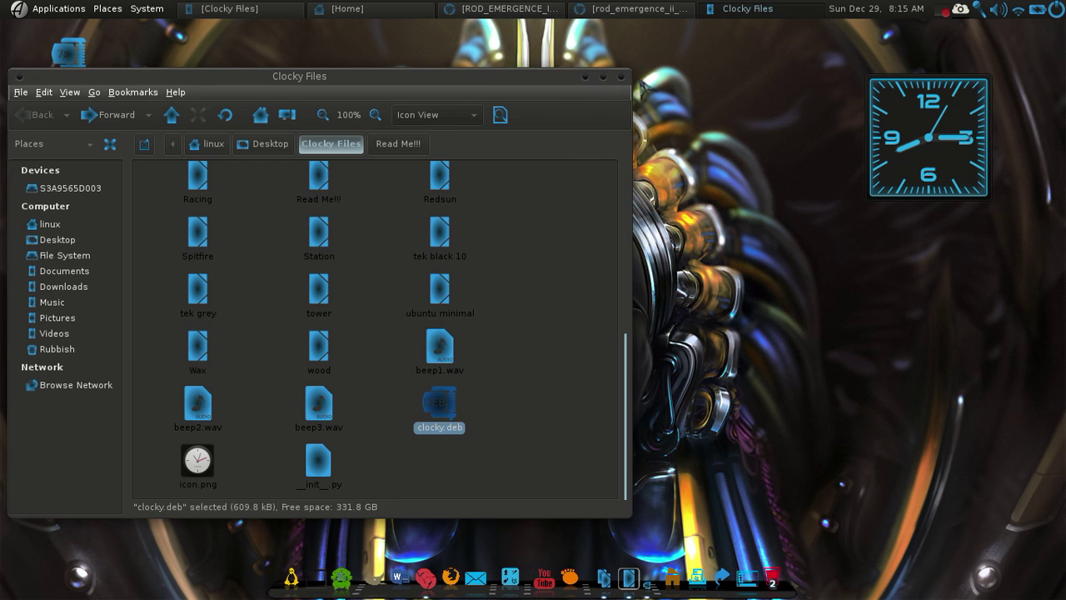
{"action": "left_click", "coordinate": [621, 77]}
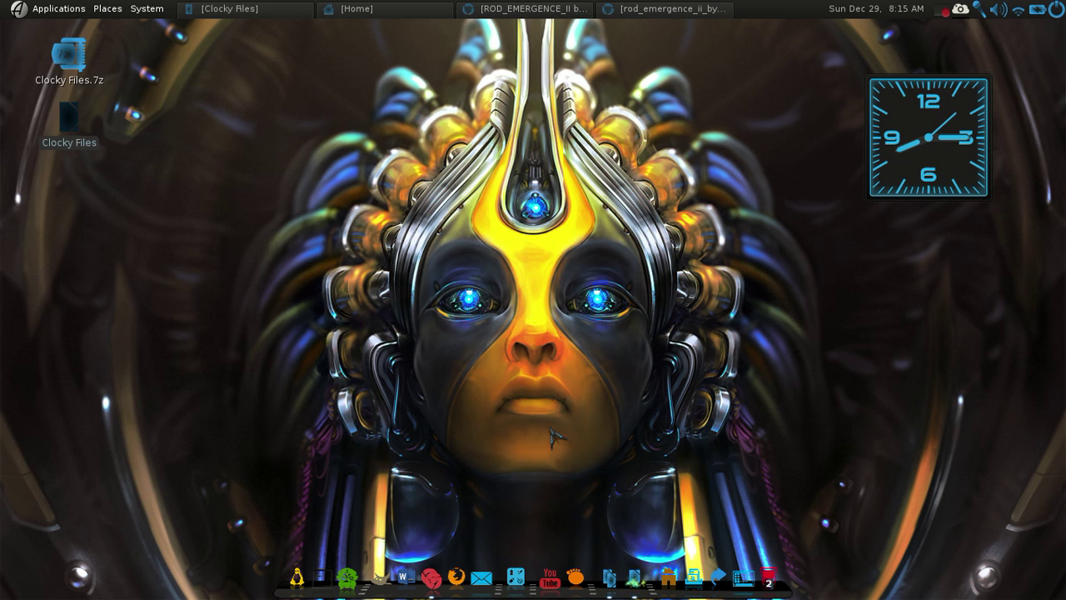
- Run the clocky command in a terminal and close the terminal window
{"action": "left_click", "coordinate": [338, 575]}
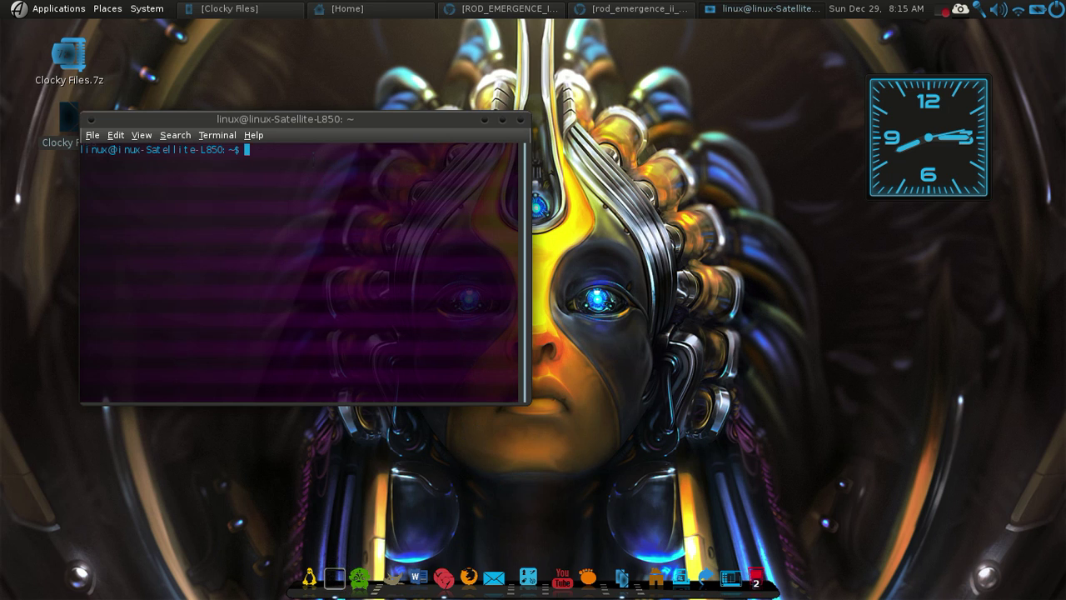
{"action": "type", "text": "clocky"}
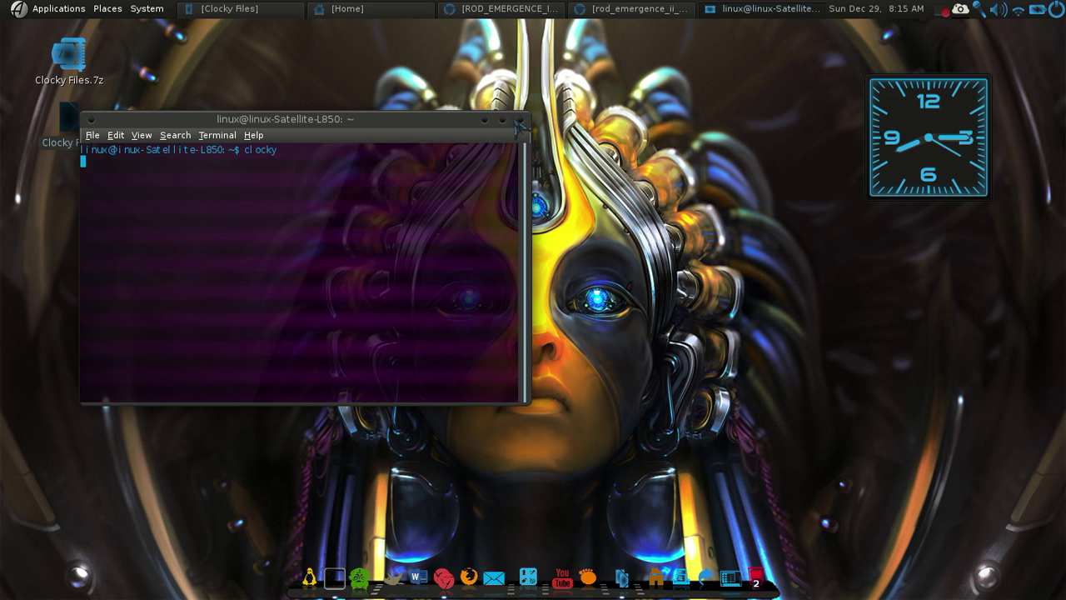
{"action": "left_click", "coordinate": [522, 121]}
{"action": "left_click", "coordinate": [385, 313]}
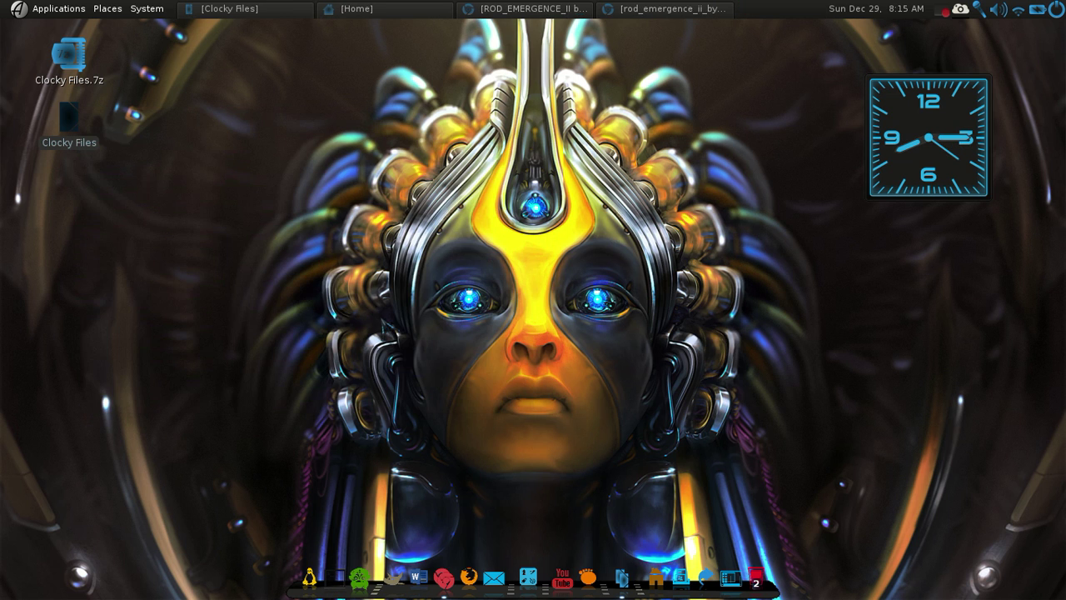
- Move the clock widget a short distance down and to the left on the desktop
{"action": "right_click", "coordinate": [898, 140]}
{"action": "key", "text": "Escape"}
{"action": "mouse_move", "coordinate": [898, 140]}
{"action": "left_mouse_down"}
{"action": "mouse_move", "coordinate": [959, 118]}
{"action": "mouse_move", "coordinate": [814, 142]}
{"action": "mouse_move", "coordinate": [790, 107]}
{"action": "mouse_move", "coordinate": [827, 107]}
{"action": "mouse_move", "coordinate": [890, 143]}
{"action": "left_mouse_up"}
{"action": "right_click", "coordinate": [828, 139]}
{"action": "key", "text": "Escape"}
- Toggle the clock widget's Stick desktop option and reload the widget
{"action": "right_click", "coordinate": [890, 143]}
{"action": "left_click", "coordinate": [908, 150]}
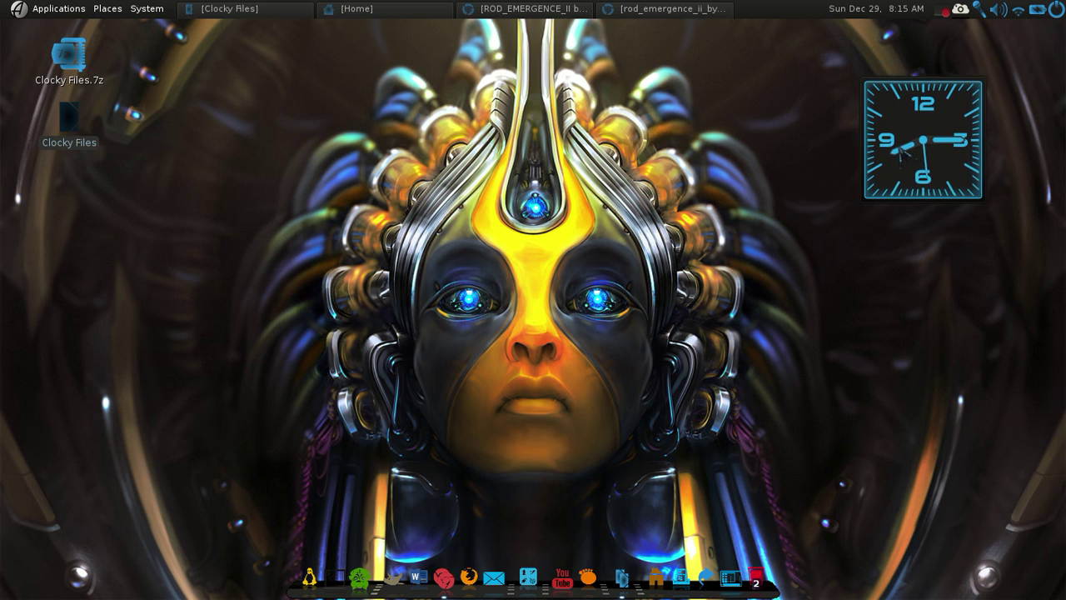
{"action": "right_click", "coordinate": [897, 144]}
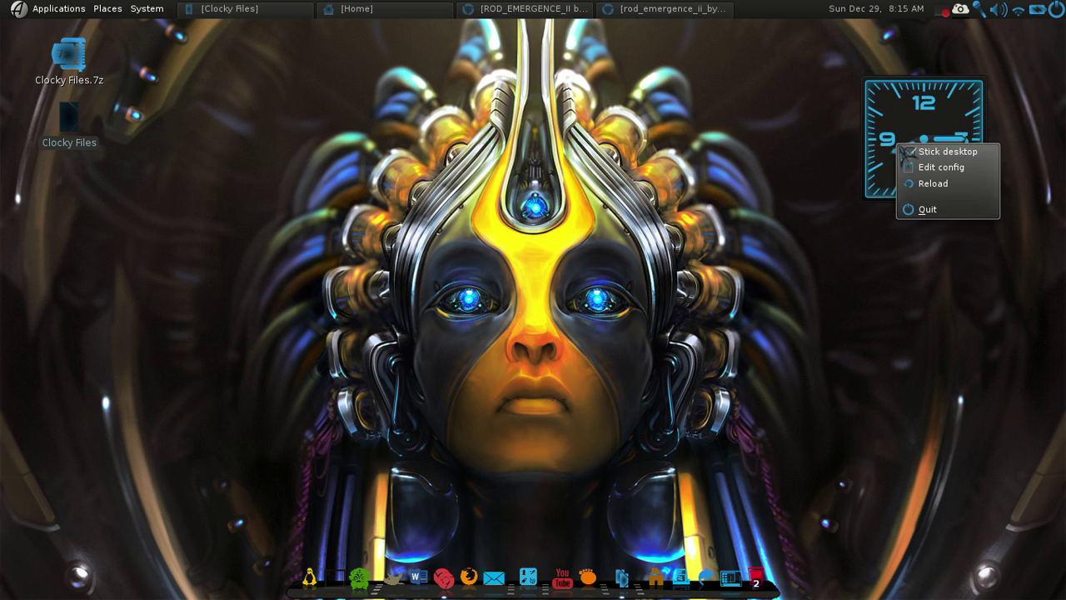
{"action": "left_click", "coordinate": [923, 185]}
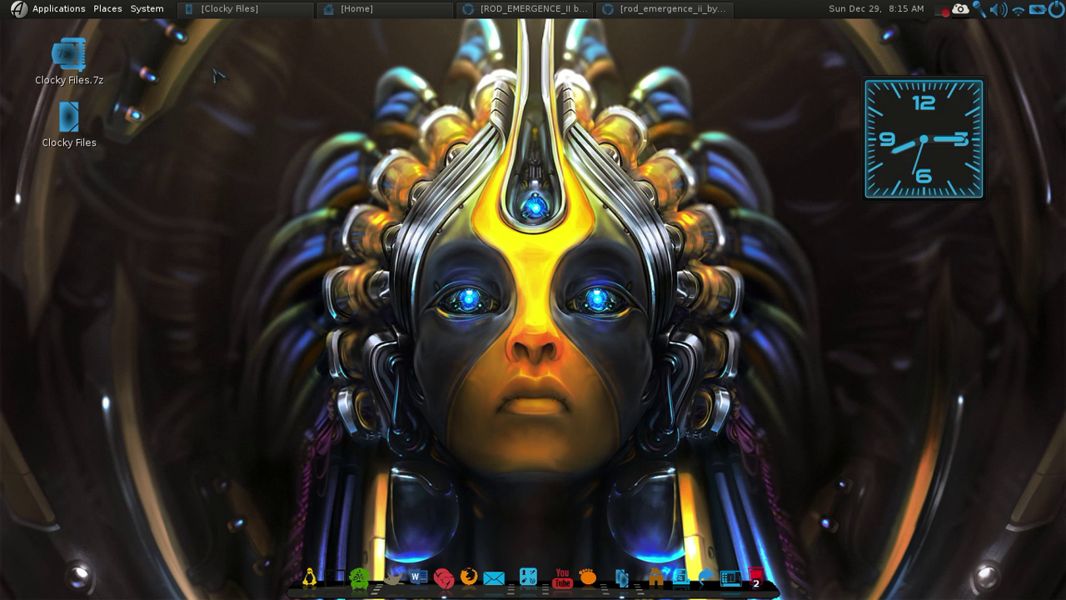
- Run the Android theme's INSTALL script from the Clocky Files folder in a terminal and reload the clock widget
{"action": "left_click", "coordinate": [83, 117]}
{"action": "double_click", "coordinate": [83, 119]}
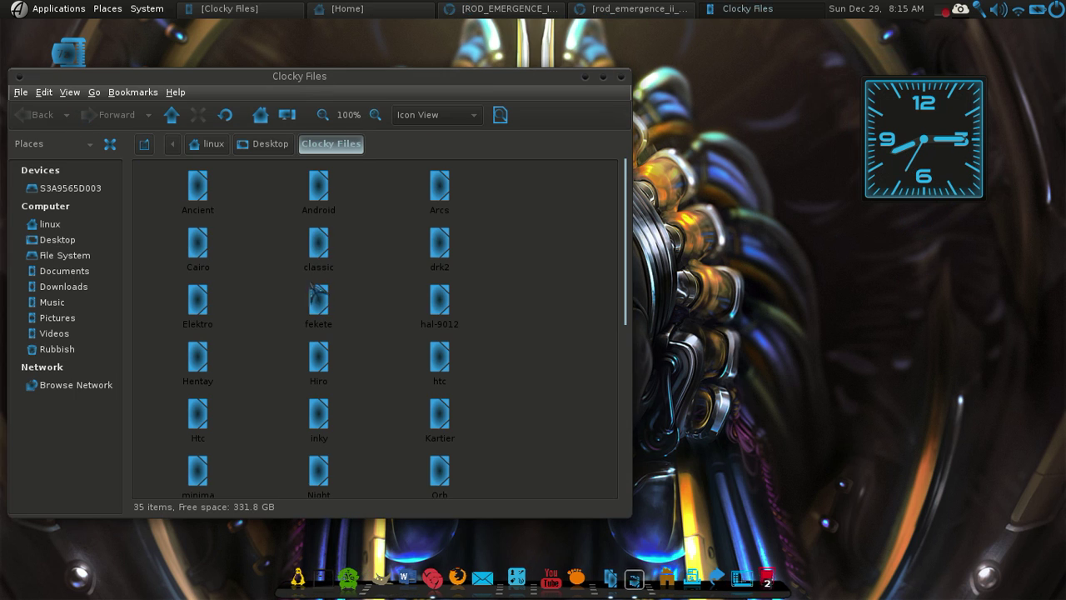
{"action": "double_click", "coordinate": [321, 205]}
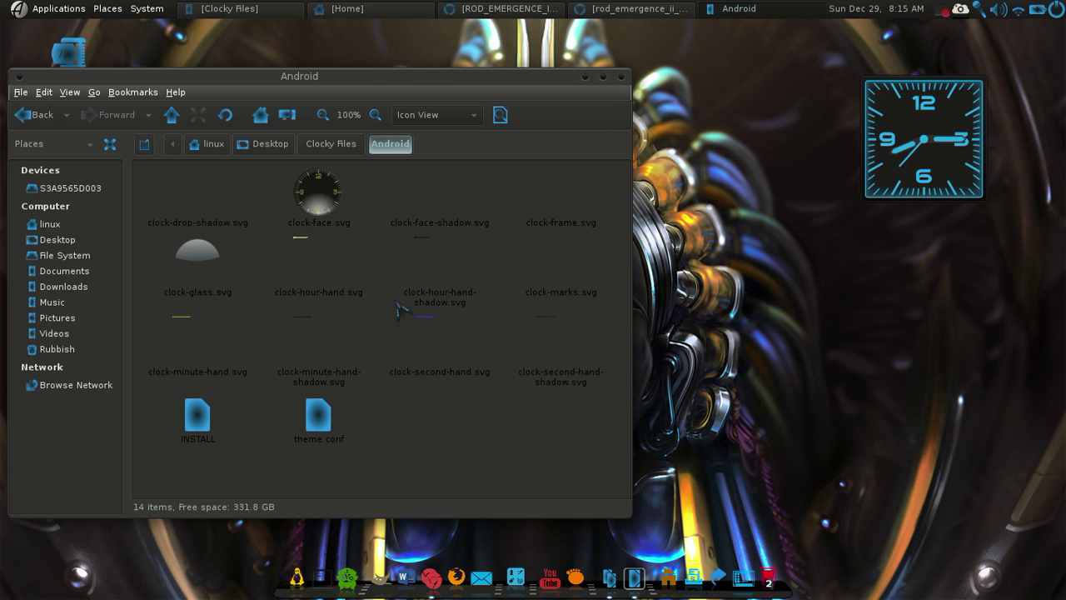
{"action": "left_click_drag", "start_coordinate": [433, 83], "coordinate": [547, 86]}
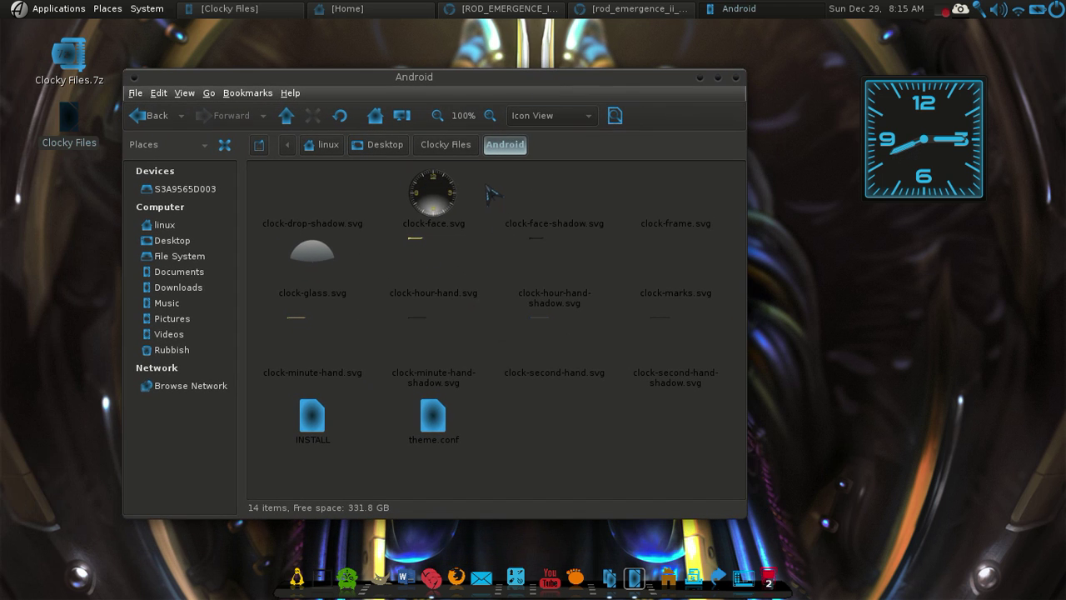
{"action": "double_click", "coordinate": [320, 440]}
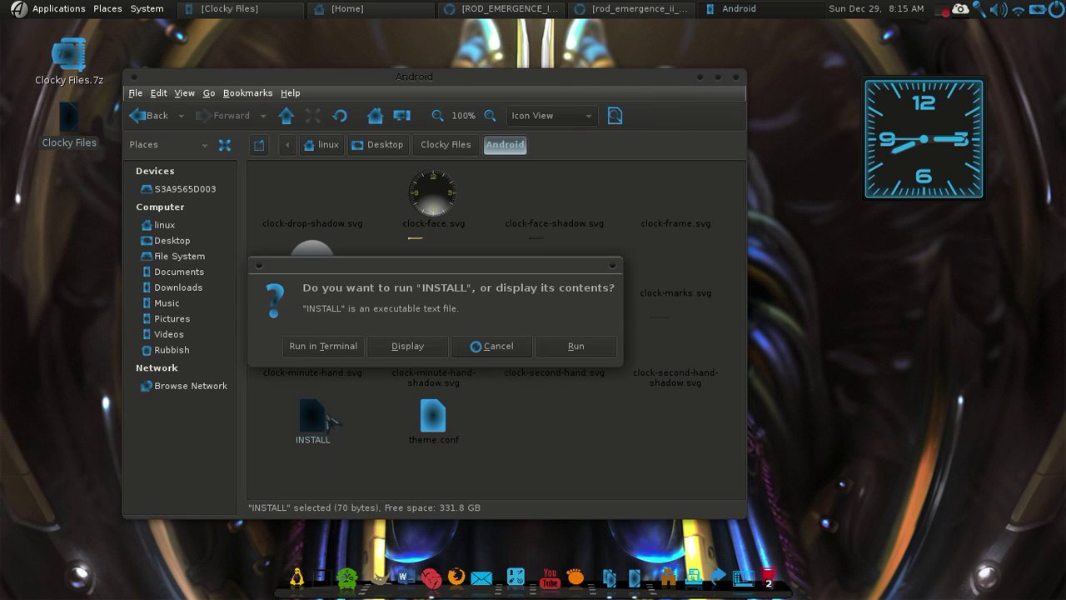
{"action": "left_click", "coordinate": [322, 346]}
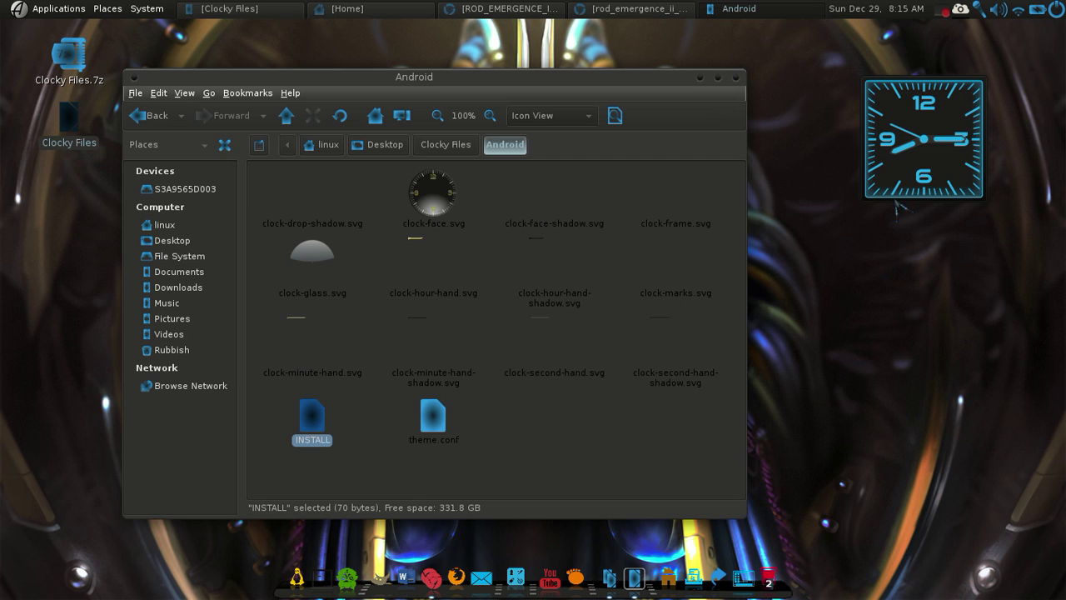
{"action": "right_click", "coordinate": [929, 122]}
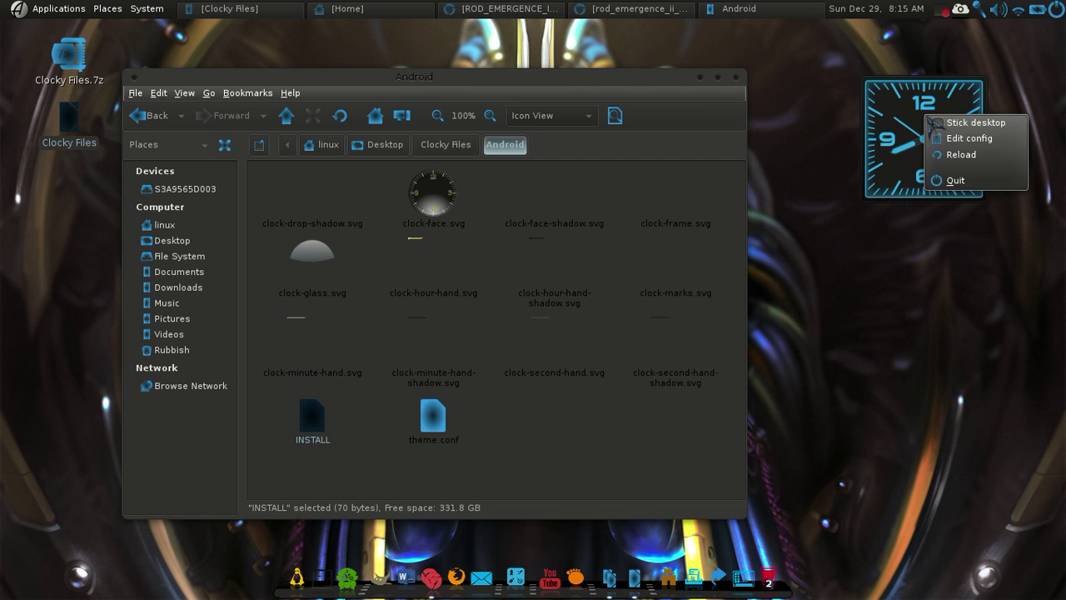
{"action": "left_click", "coordinate": [950, 158]}
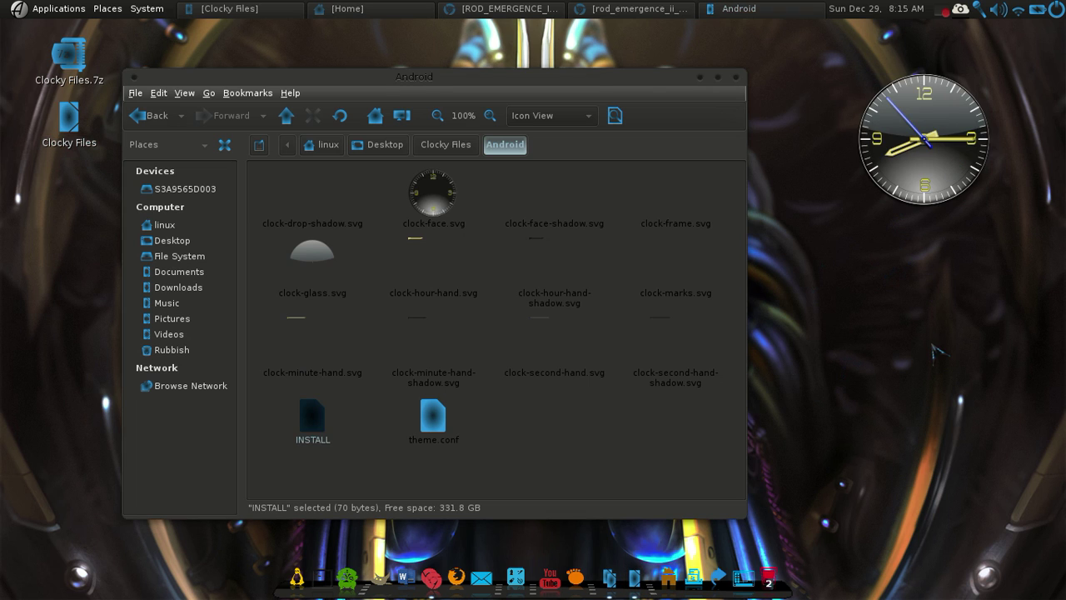
- Install the hal-9012 clock theme by running its INSTALL script in a terminal, and reload the clock widget
{"action": "left_click", "coordinate": [447, 150]}
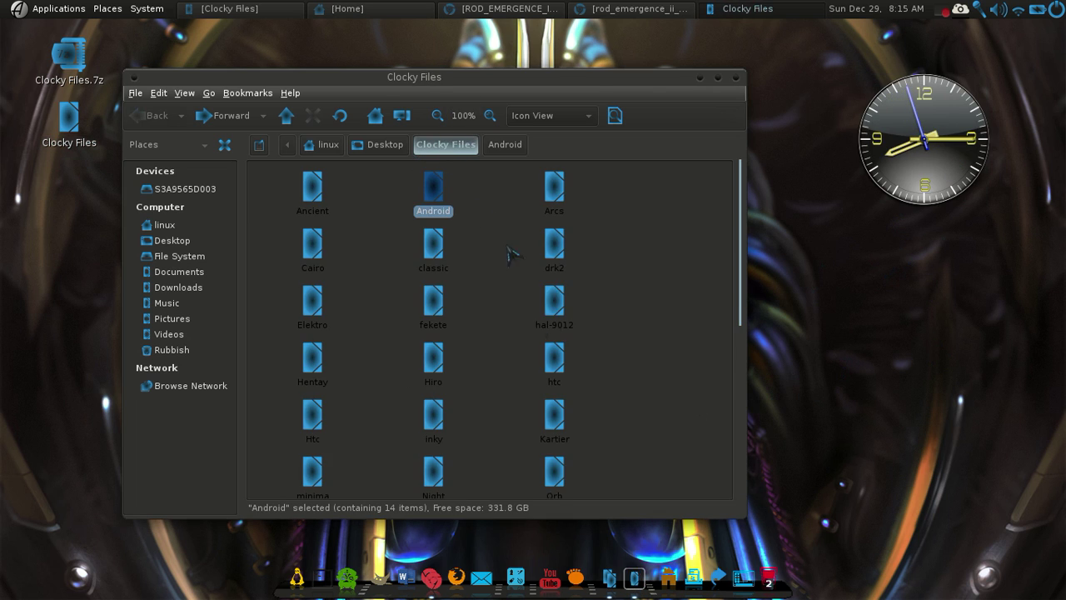
{"action": "double_click", "coordinate": [556, 321]}
{"action": "double_click", "coordinate": [313, 419]}
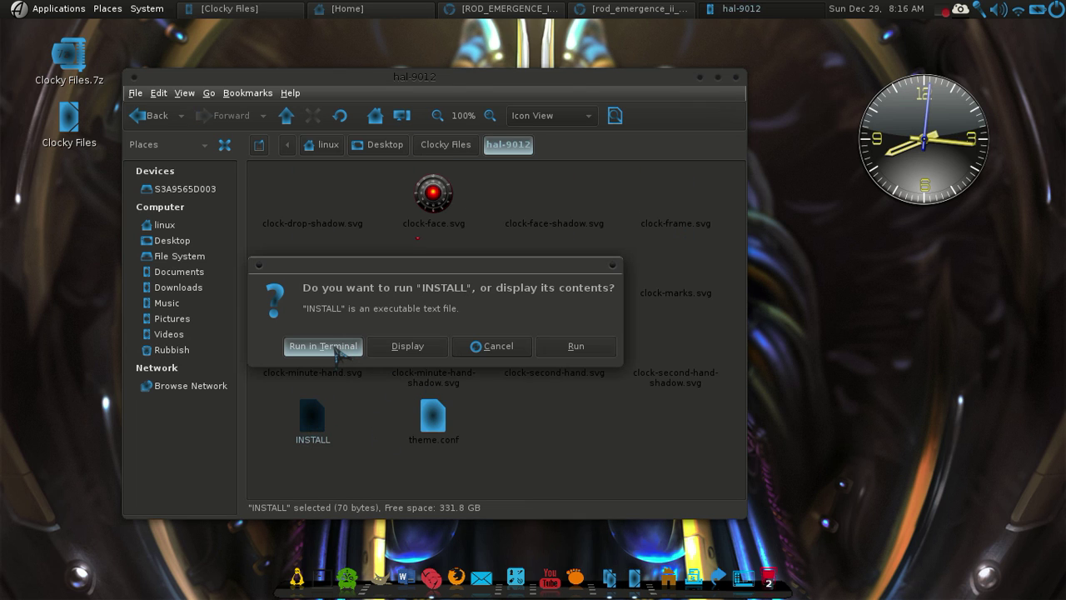
{"action": "left_click", "coordinate": [337, 348]}
{"action": "right_click", "coordinate": [934, 161]}
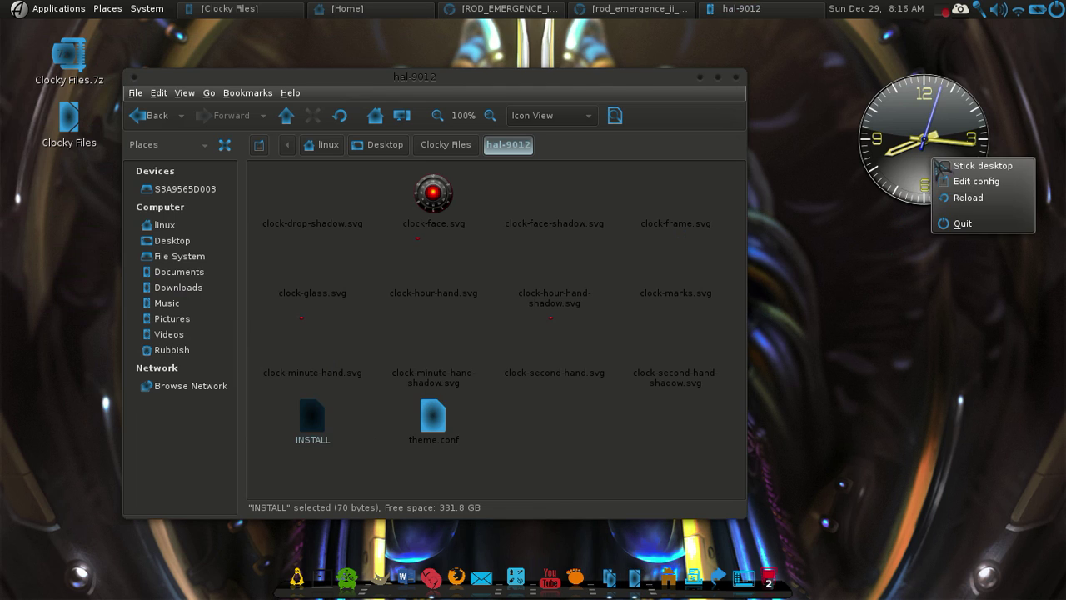
{"action": "left_click", "coordinate": [960, 197]}
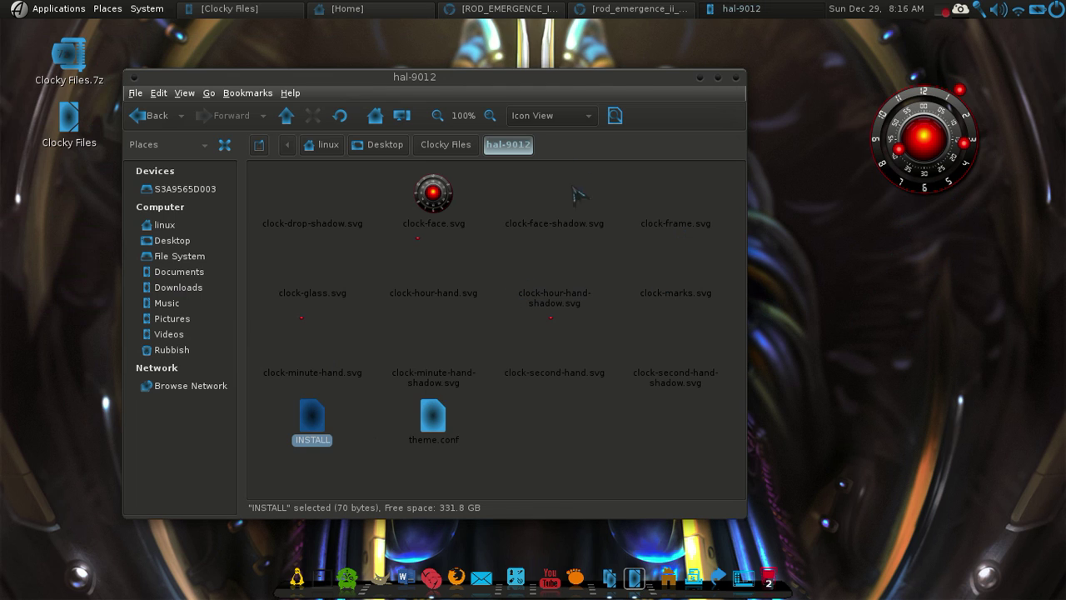
- Install the tek grey clock theme by running its INSTALL script in a terminal, reload the clock widget, and minimize the folder window
{"action": "left_click", "coordinate": [463, 144]}
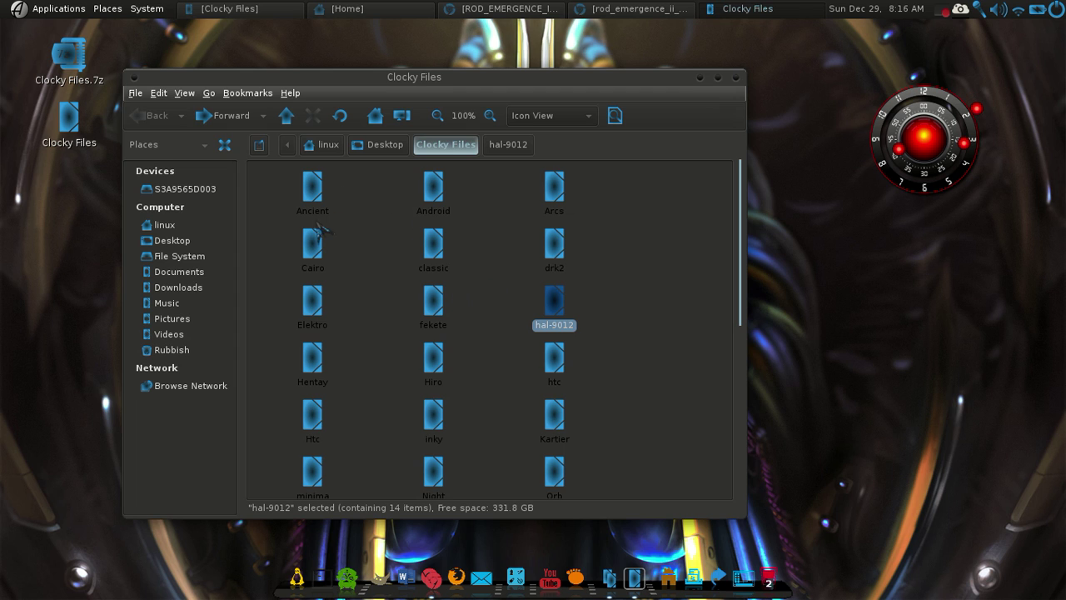
{"action": "scroll", "coordinate": [566, 345], "scroll_direction": "down", "scroll_amount": 5}
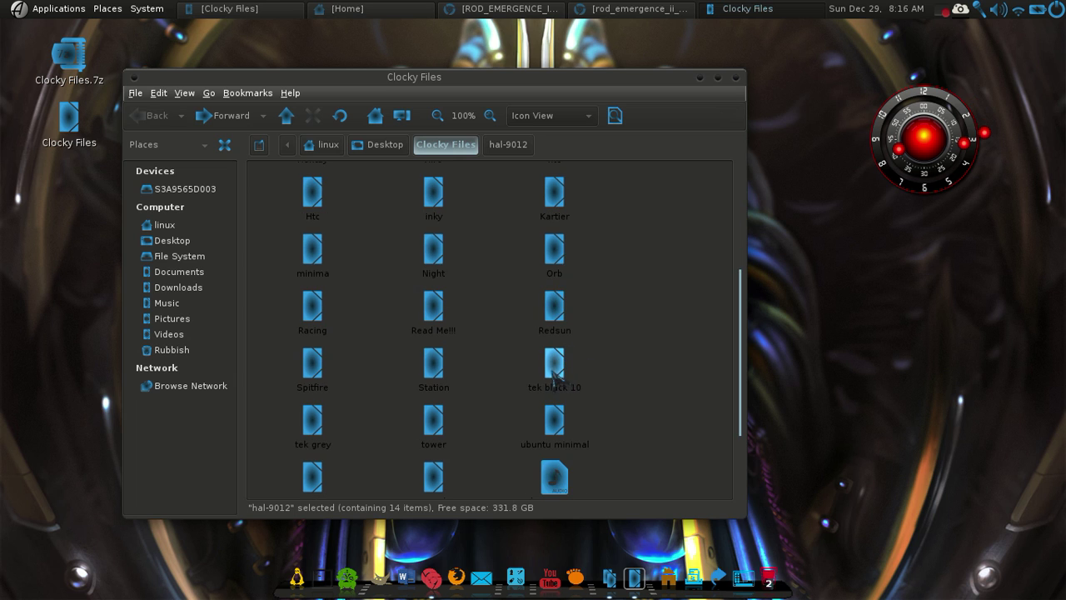
{"action": "double_click", "coordinate": [312, 421]}
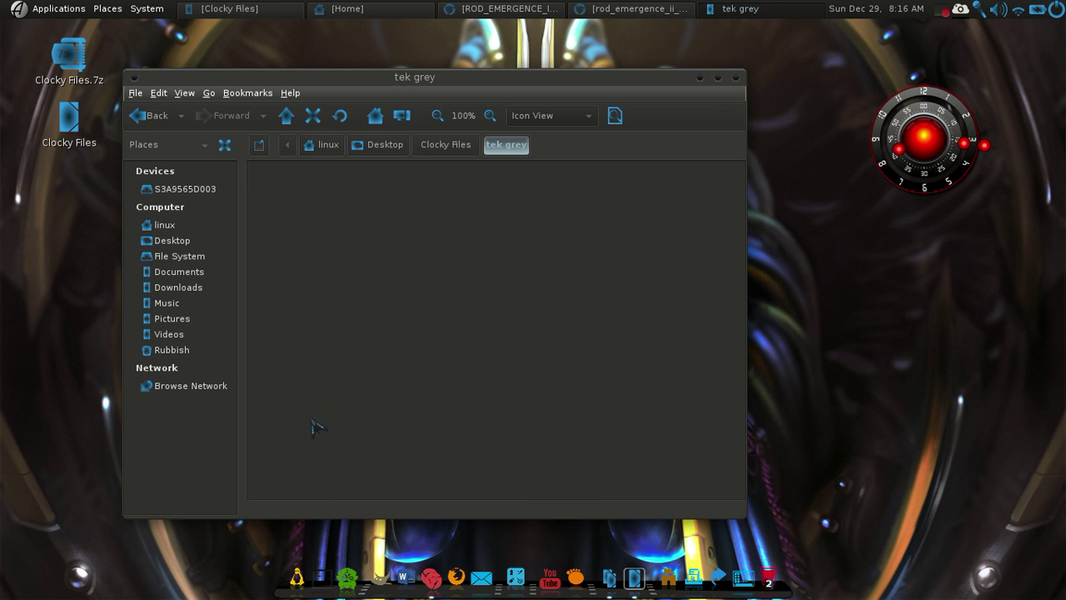
{"action": "double_click", "coordinate": [553, 268]}
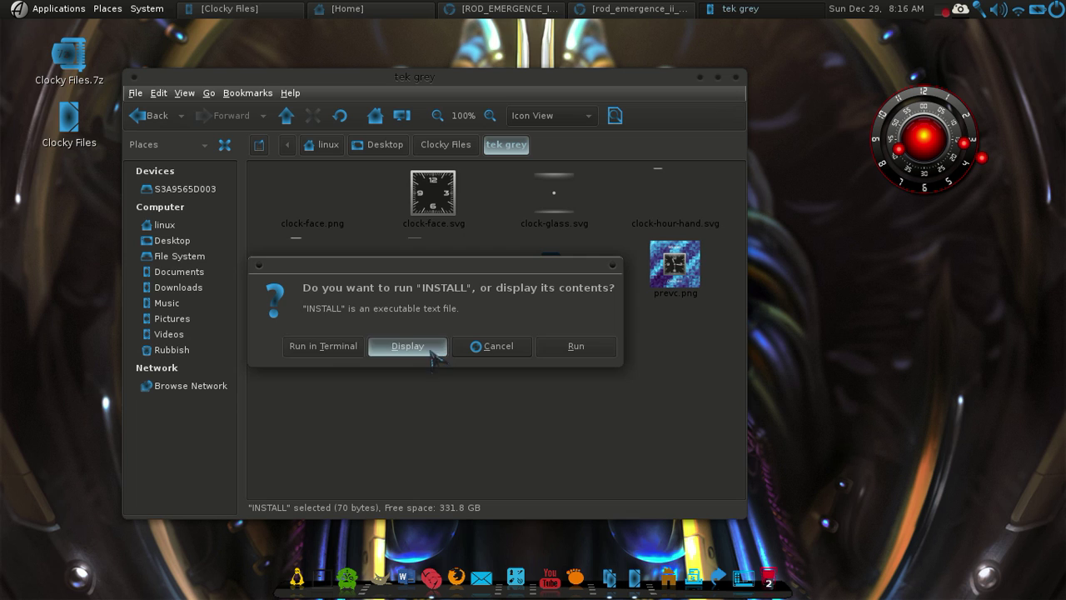
{"action": "left_click", "coordinate": [336, 346]}
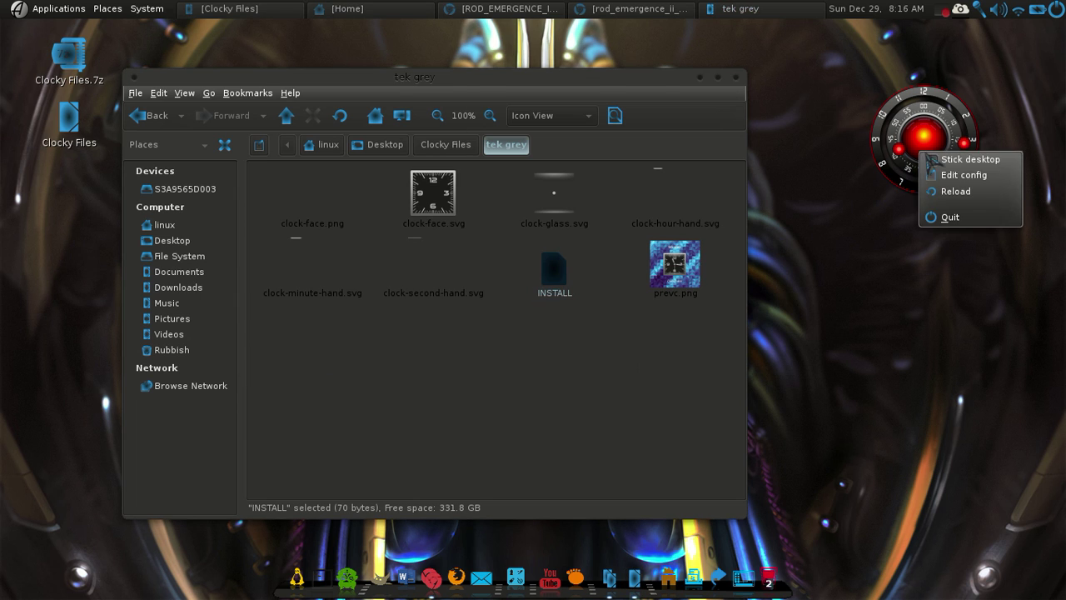
{"action": "right_click", "coordinate": [919, 154]}
{"action": "left_click", "coordinate": [947, 193]}
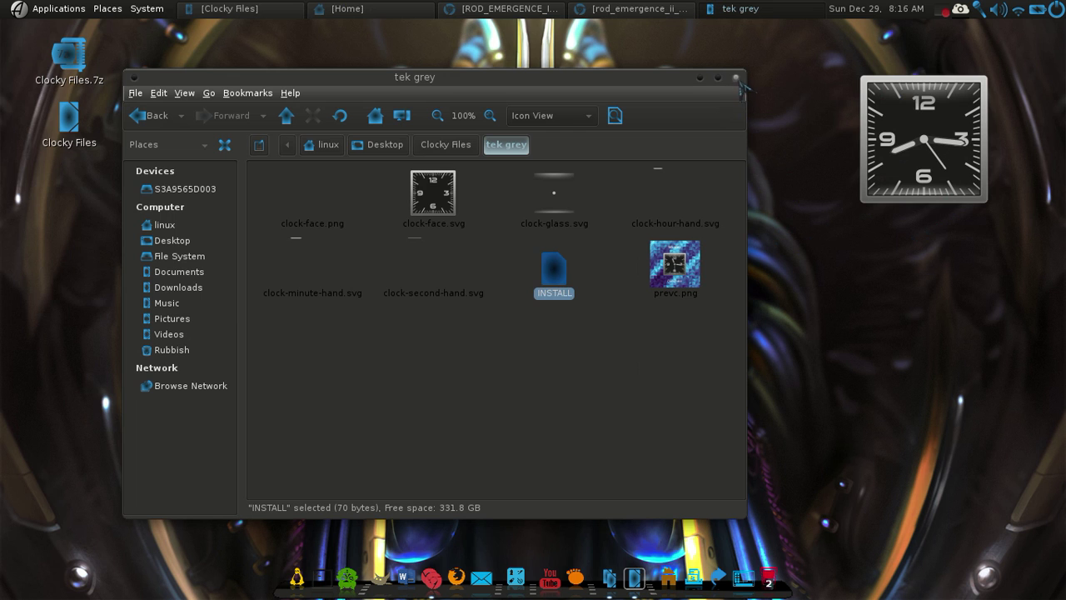
{"action": "left_click", "coordinate": [700, 78]}
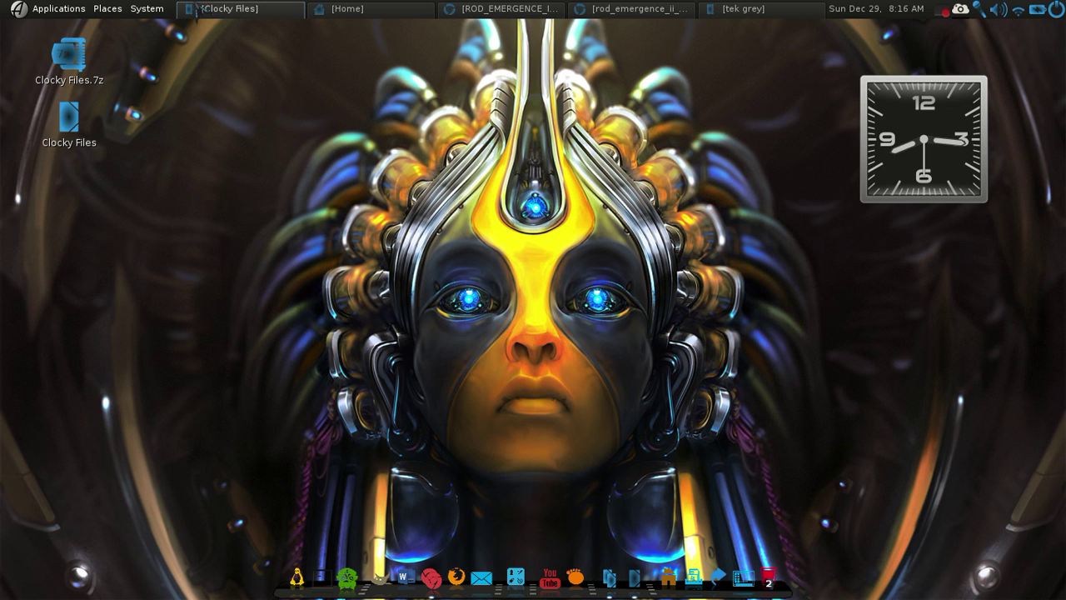
- Look through the Startup Applications preferences for the Clocky entries and close the window
{"action": "left_click", "coordinate": [147, 8]}
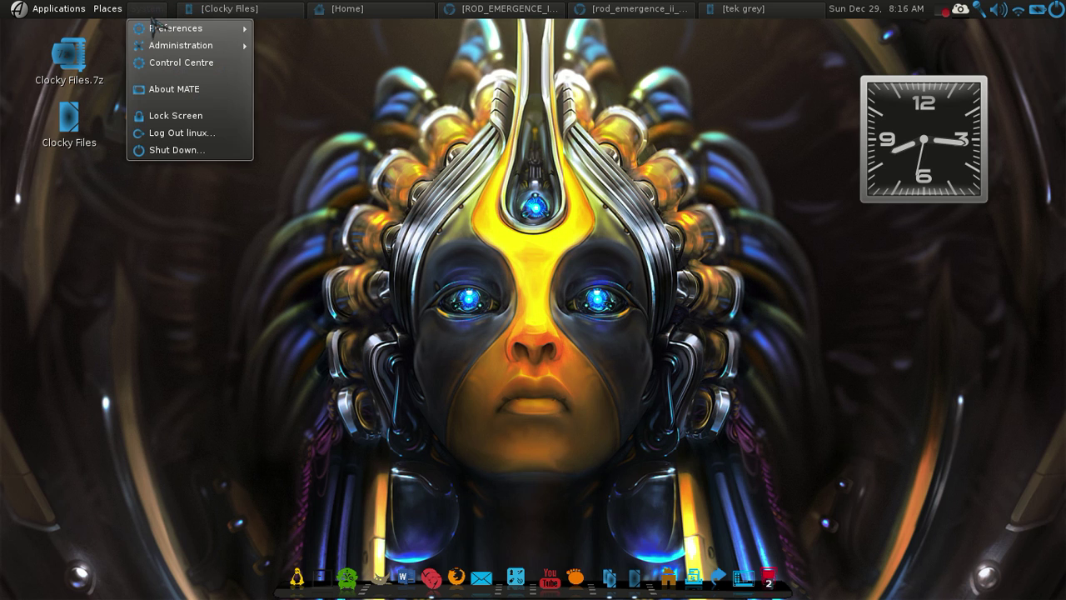
{"action": "mouse_move", "coordinate": [155, 30]}
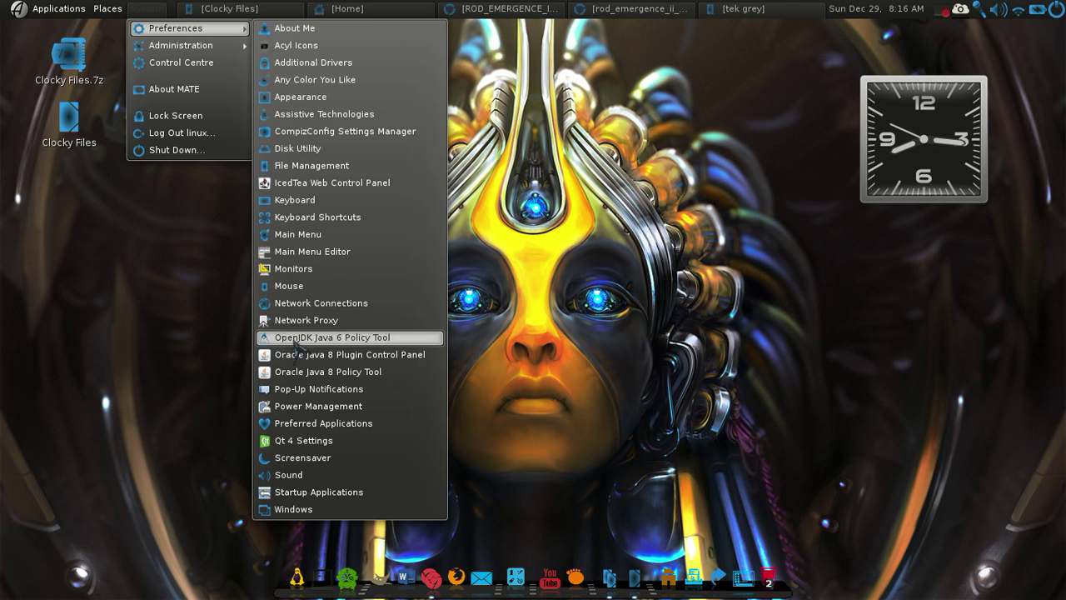
{"action": "left_click", "coordinate": [301, 492]}
{"action": "scroll", "coordinate": [473, 352], "scroll_direction": "down", "scroll_amount": 2}
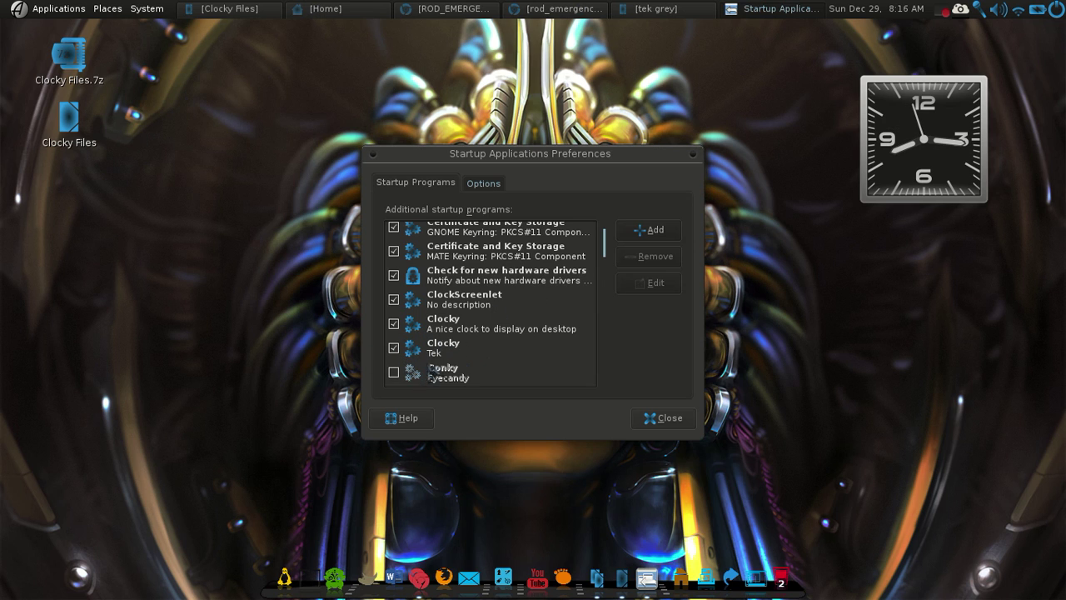
{"action": "left_click", "coordinate": [693, 153]}
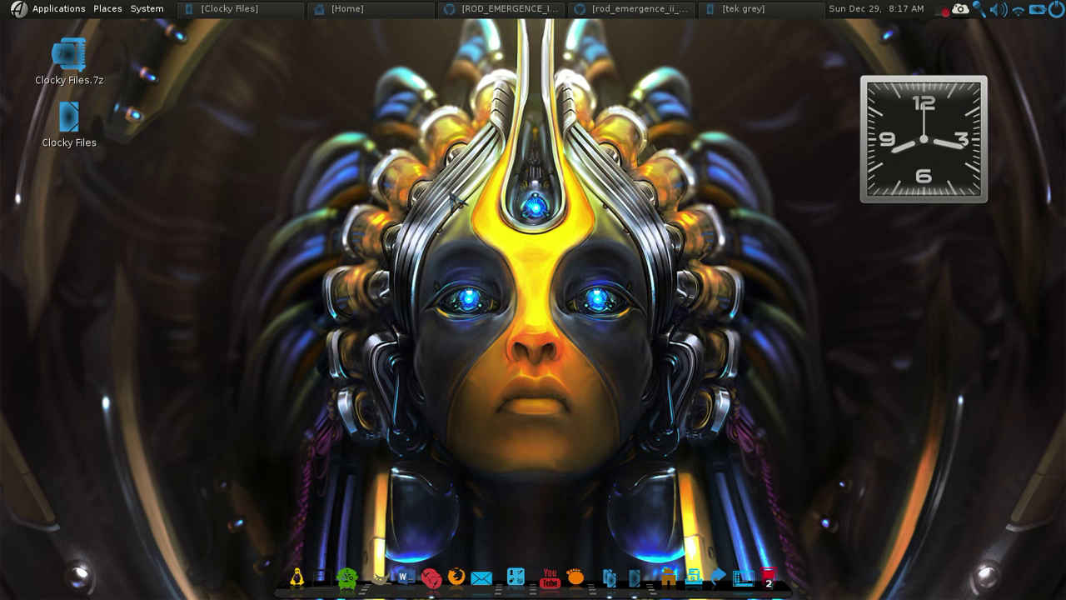
- Set the 1969 Plymouth Roadrunner image from the home folder's Australis Wallpapers as the desktop background, and close the image viewer and folder
{"action": "left_click", "coordinate": [109, 11]}
{"action": "left_click", "coordinate": [129, 28]}
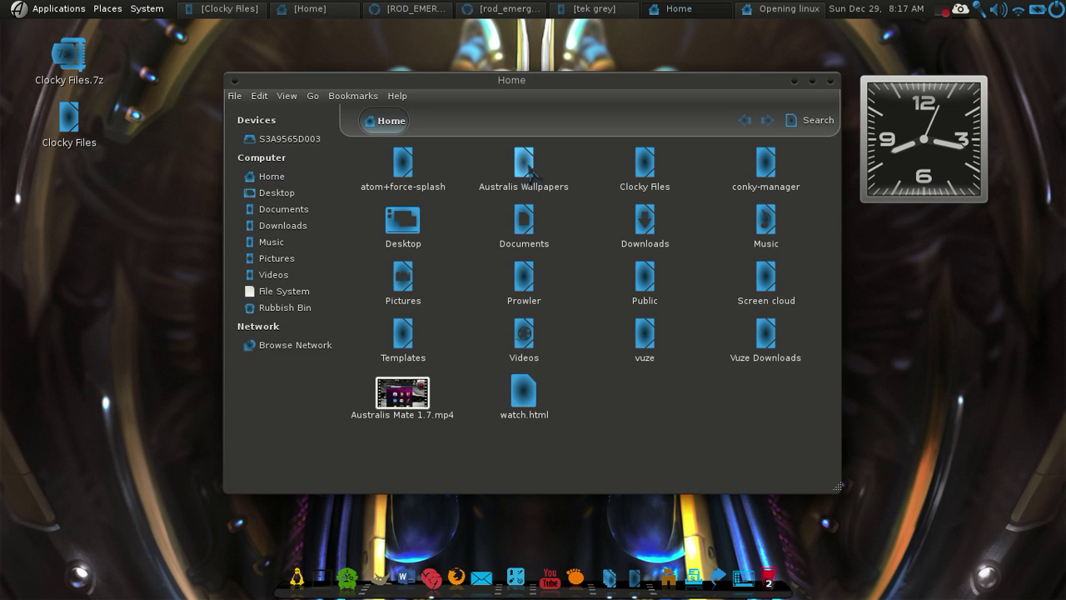
{"action": "double_click", "coordinate": [663, 237]}
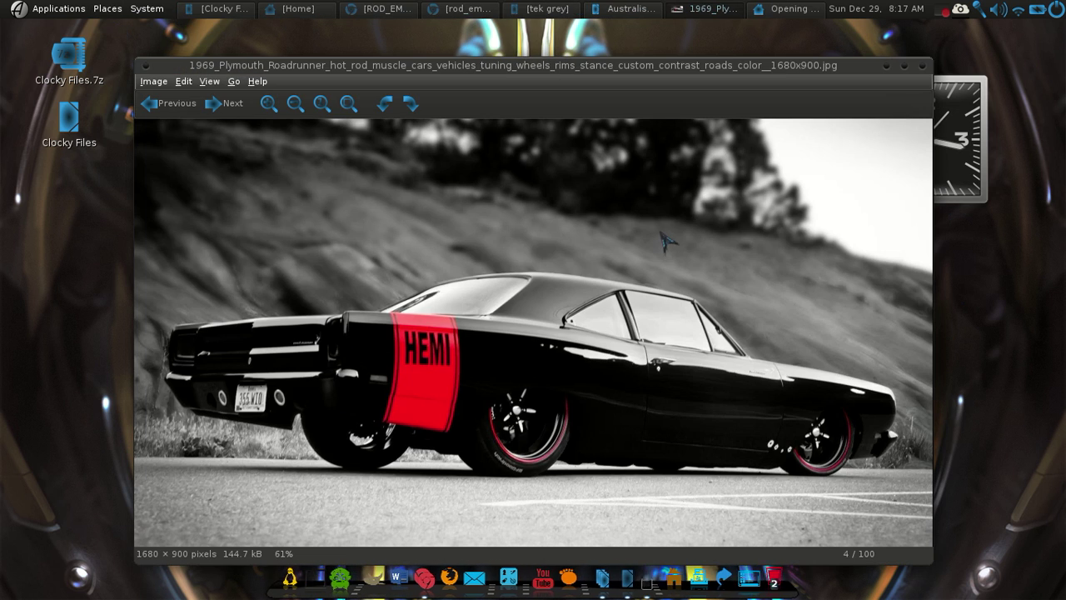
{"action": "right_click", "coordinate": [566, 238]}
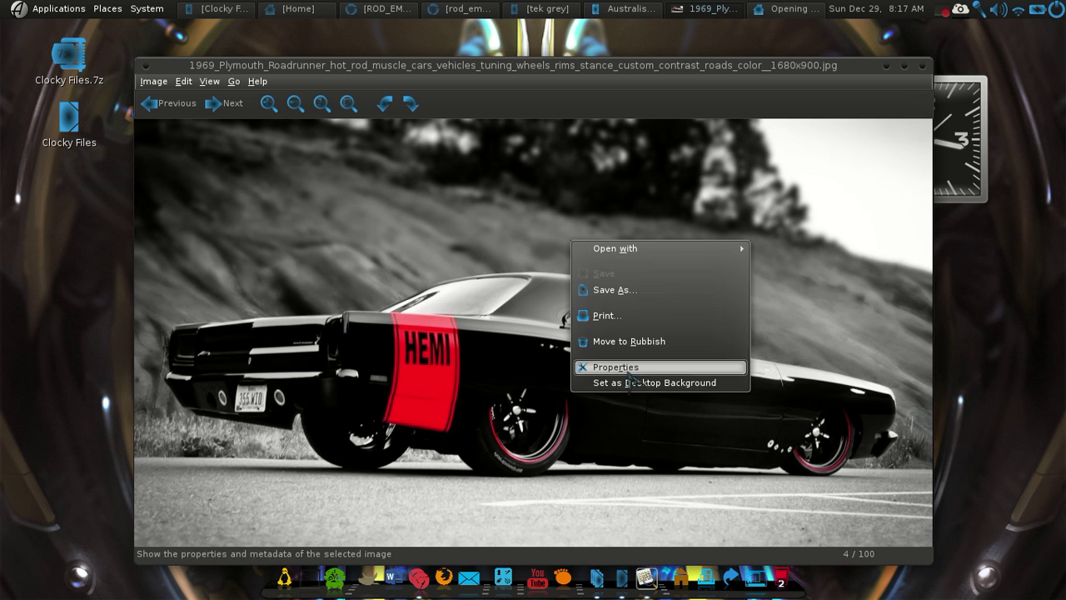
{"action": "left_click", "coordinate": [650, 385]}
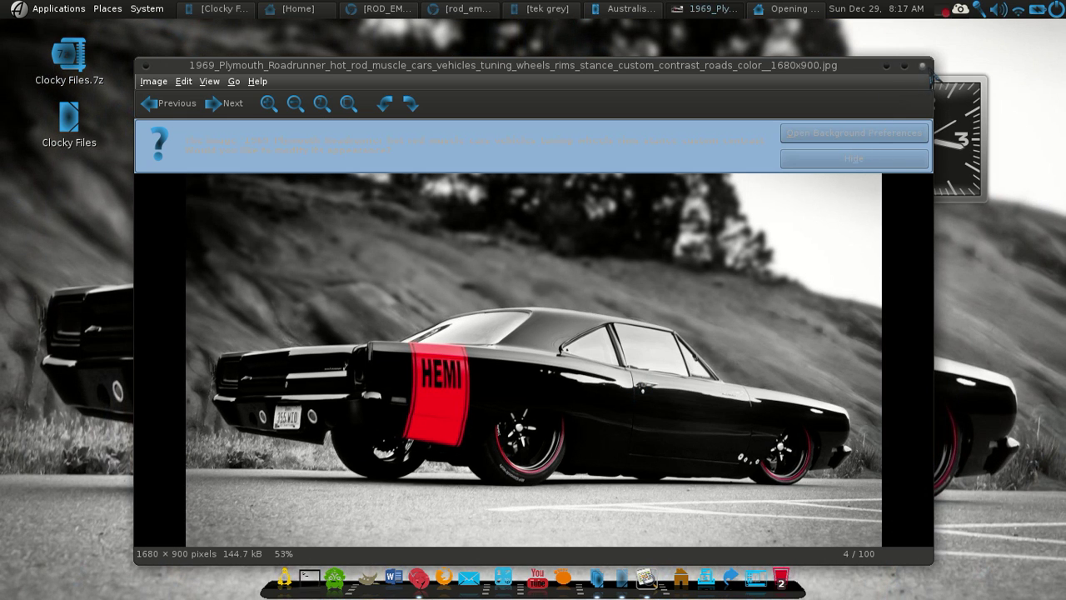
{"action": "left_click", "coordinate": [923, 65]}
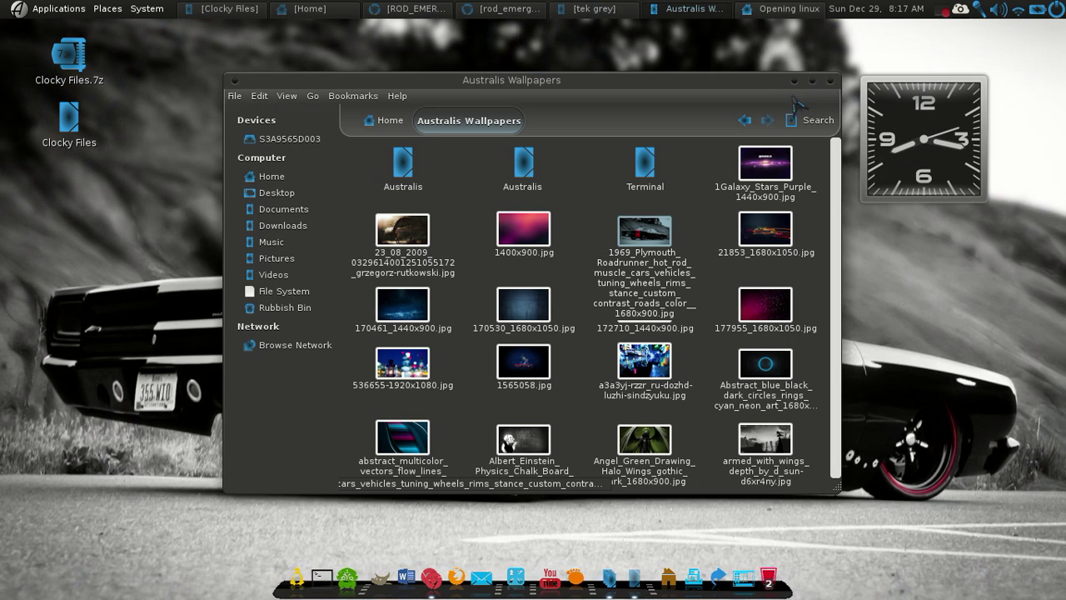
{"action": "left_click", "coordinate": [830, 81]}
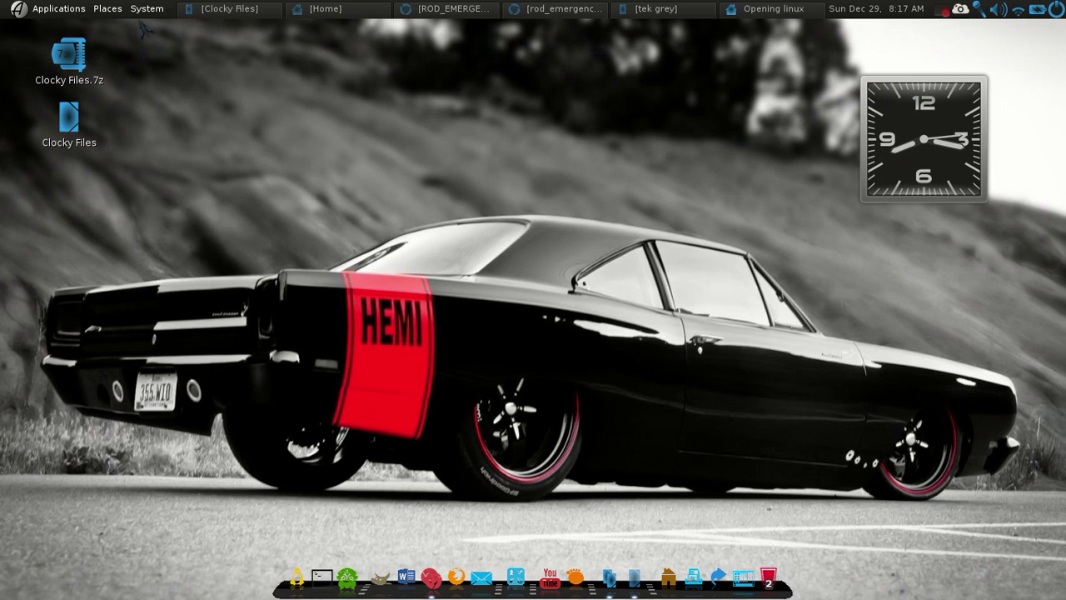
- Install the Racing clock theme from the Clocky Files folder by running its INSTALL script in a terminal, close the folder, and reload the clock widget
{"action": "double_click", "coordinate": [84, 122]}
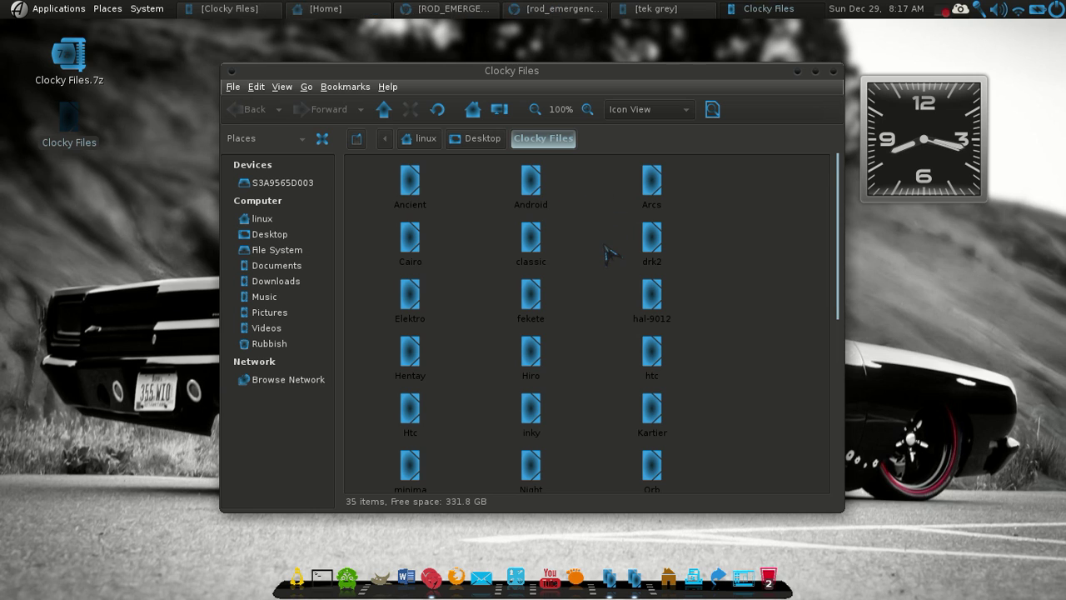
{"action": "scroll", "coordinate": [607, 234], "scroll_direction": "down", "scroll_amount": 4}
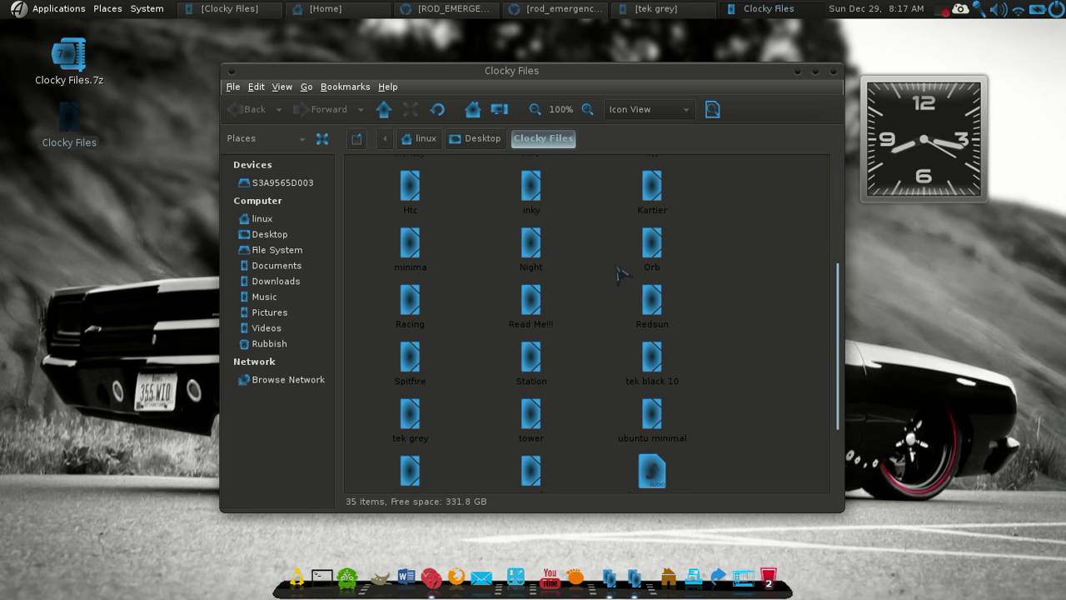
{"action": "scroll", "coordinate": [620, 275], "scroll_direction": "down", "scroll_amount": 3}
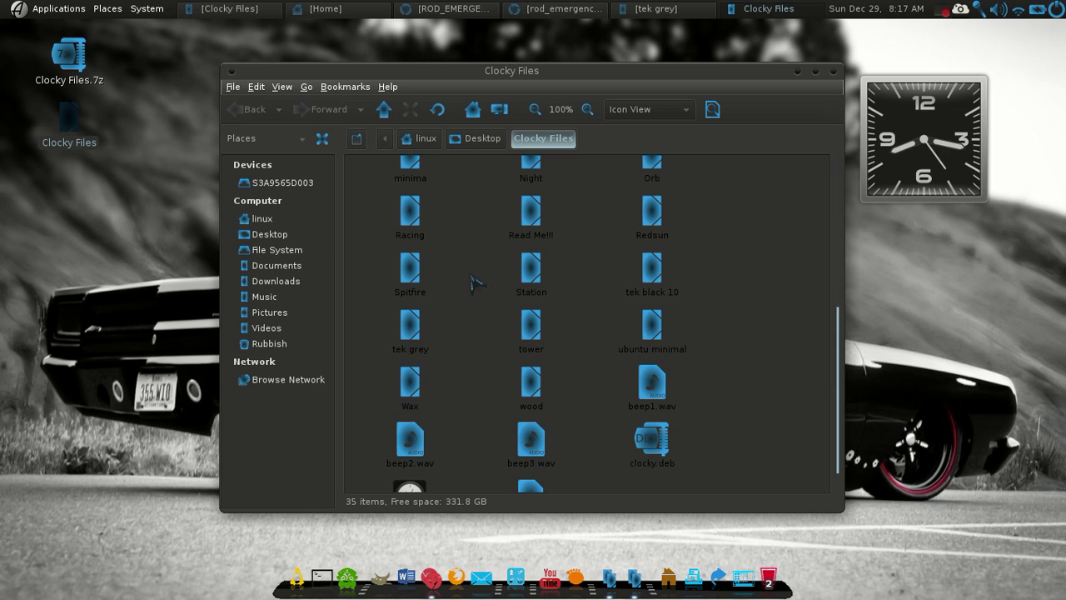
{"action": "double_click", "coordinate": [411, 218]}
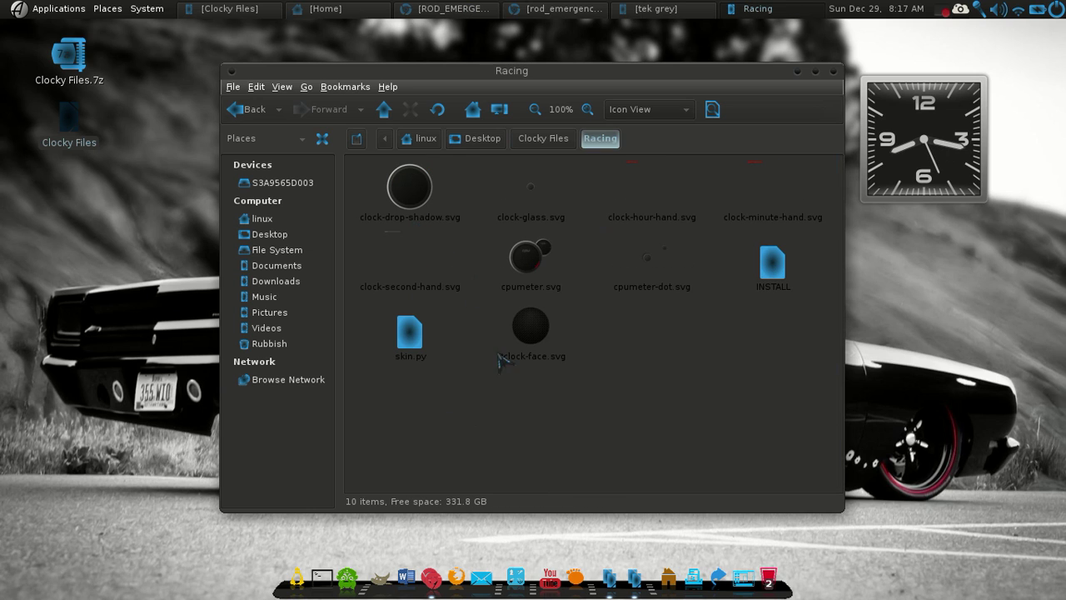
{"action": "double_click", "coordinate": [773, 264]}
{"action": "left_click", "coordinate": [406, 343]}
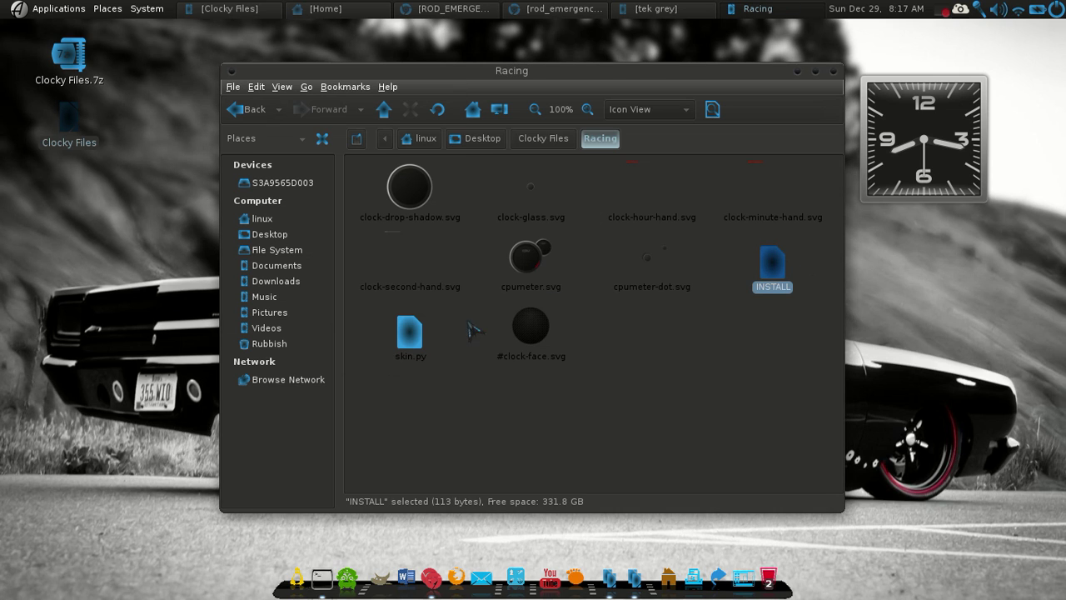
{"action": "left_click", "coordinate": [834, 72]}
{"action": "right_click", "coordinate": [871, 87]}
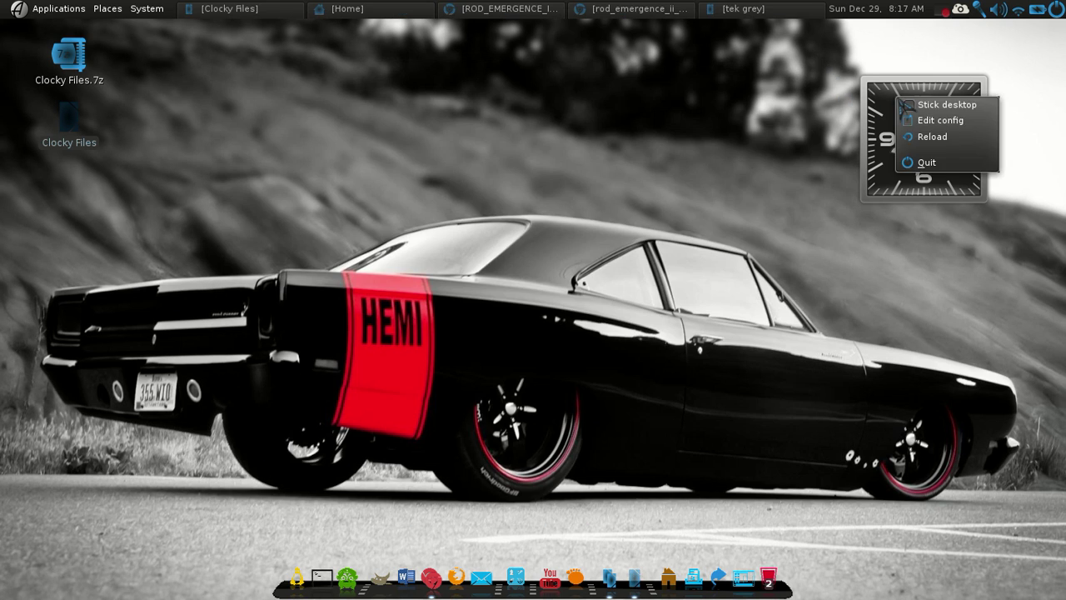
{"action": "left_click", "coordinate": [916, 136]}
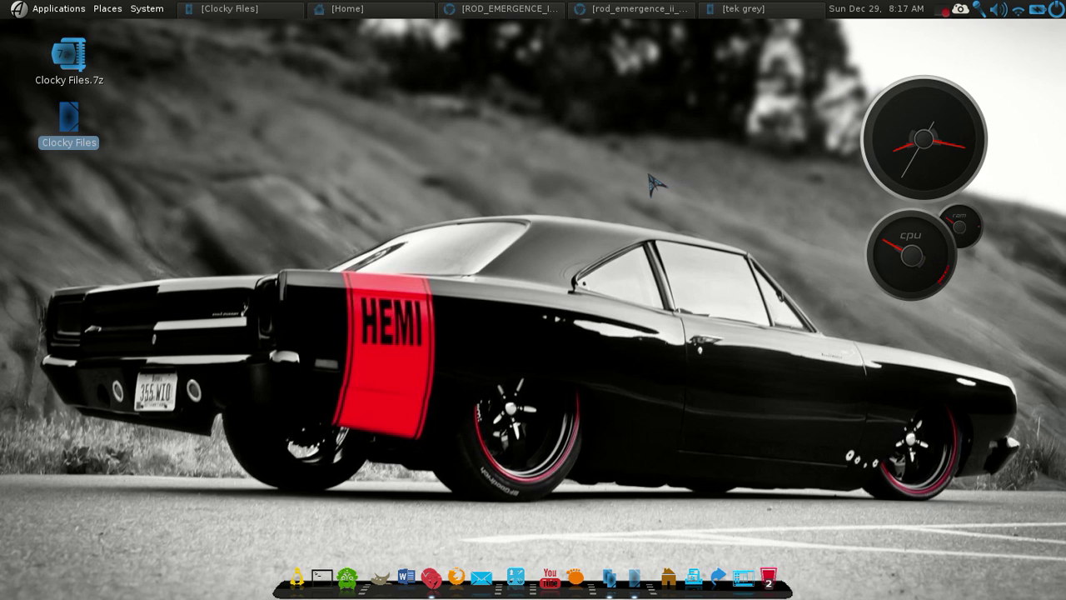